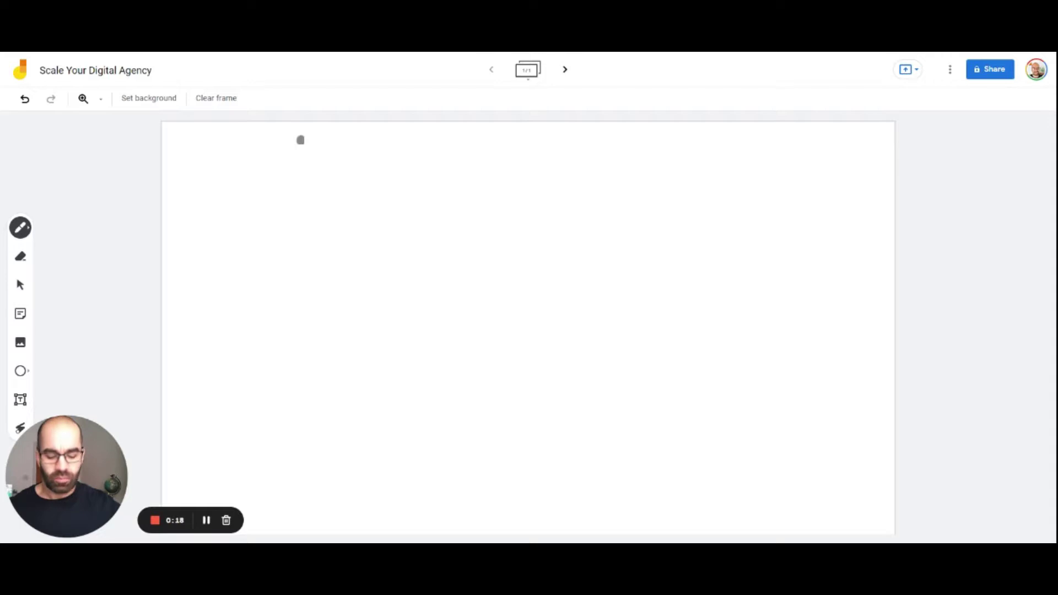
- Handwrite the 'Agency $' heading, then sketch a stick figure and an arrow pointing down-left
mouse_move(320, 215)
mouse_down()
mouse_move(337, 201)
mouse_move(349, 216)
mouse_move(361, 200)
mouse_move(408, 190)
mouse_move(413, 218)
mouse_move(462, 184)
mouse_move(475, 204)
mouse_move(534, 184)
mouse_move(633, 185)
mouse_move(552, 281)
mouse_move(572, 278)
mouse_up()
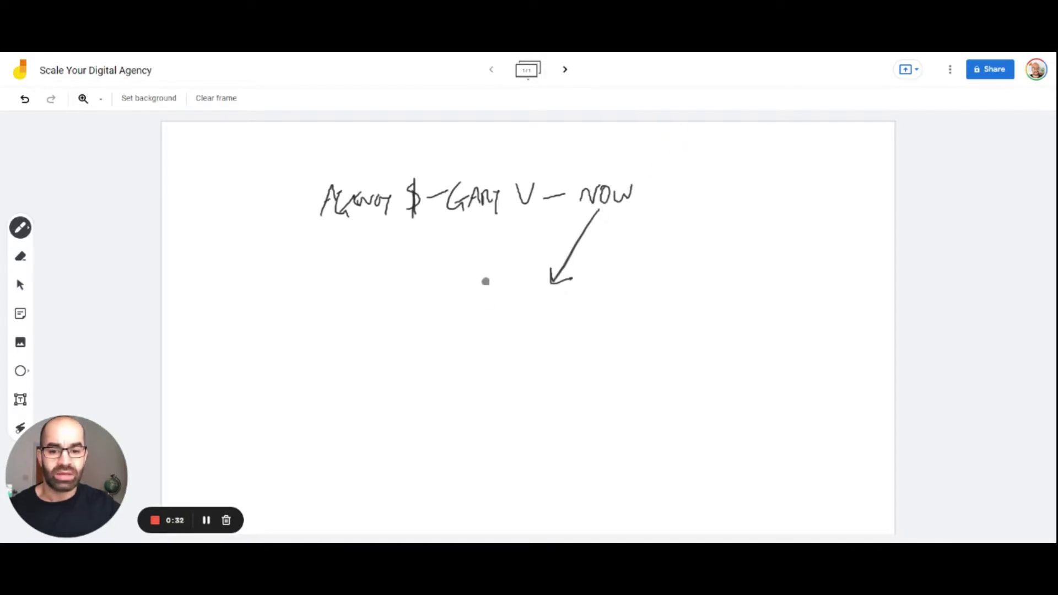
mouse_move(497, 296)
mouse_down()
mouse_move(505, 290)
mouse_move(488, 330)
mouse_move(527, 331)
mouse_up()
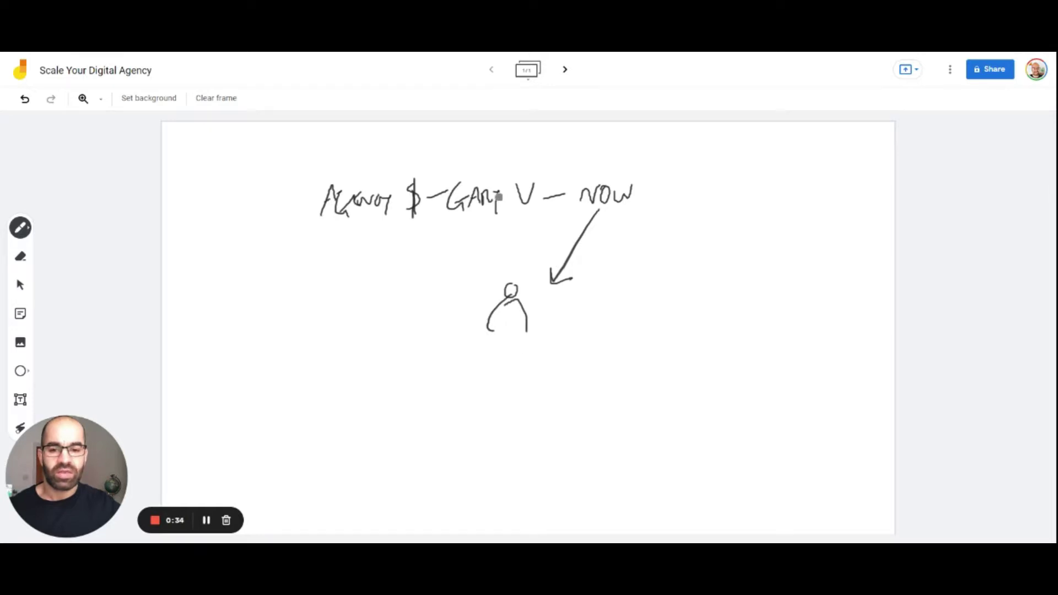
drag(486, 220, 355, 297)
mouse_move(362, 281)
mouse_down()
mouse_move(351, 322)
mouse_move(368, 326)
mouse_up()
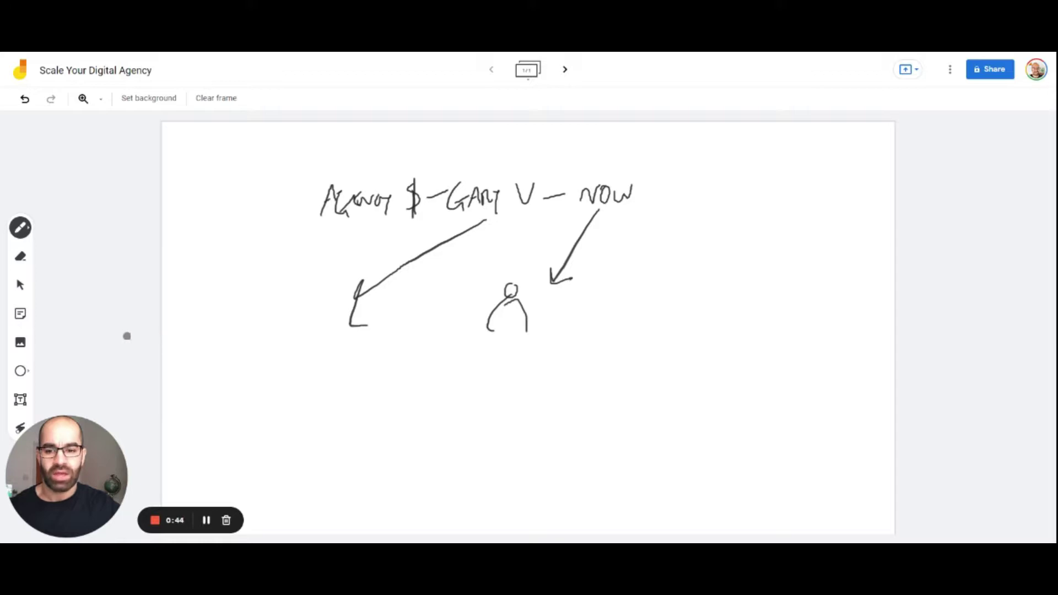
- Write WWETV at the arrow's end and WWES beneath it
mouse_move(244, 315)
mouse_down()
mouse_move(280, 334)
mouse_move(293, 320)
mouse_move(307, 335)
mouse_move(311, 316)
mouse_up()
drag(311, 318, 324, 317)
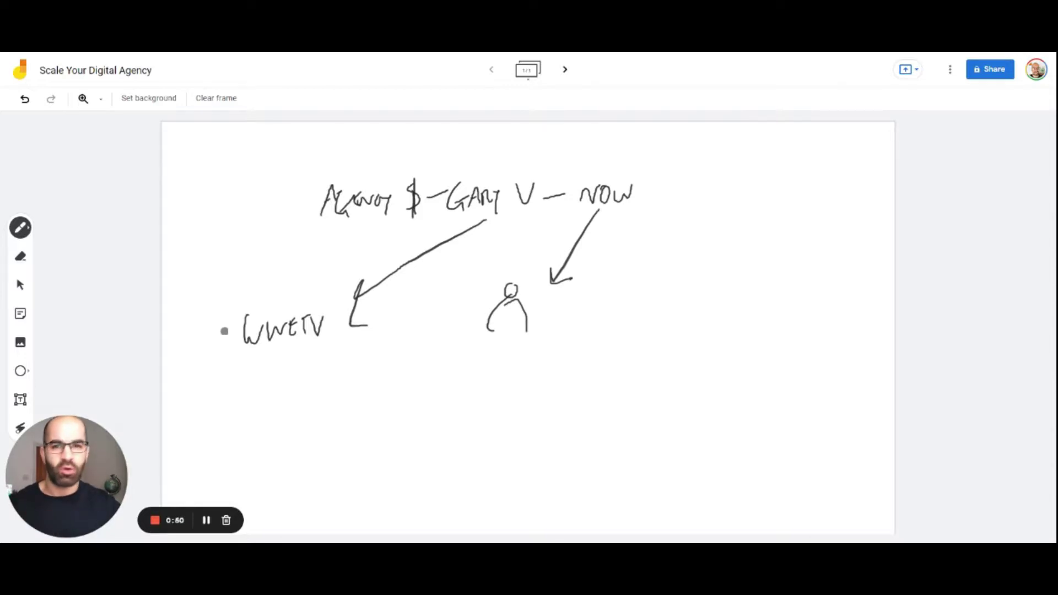
mouse_move(287, 364)
mouse_down()
mouse_move(308, 390)
mouse_move(339, 375)
mouse_move(381, 389)
mouse_up()
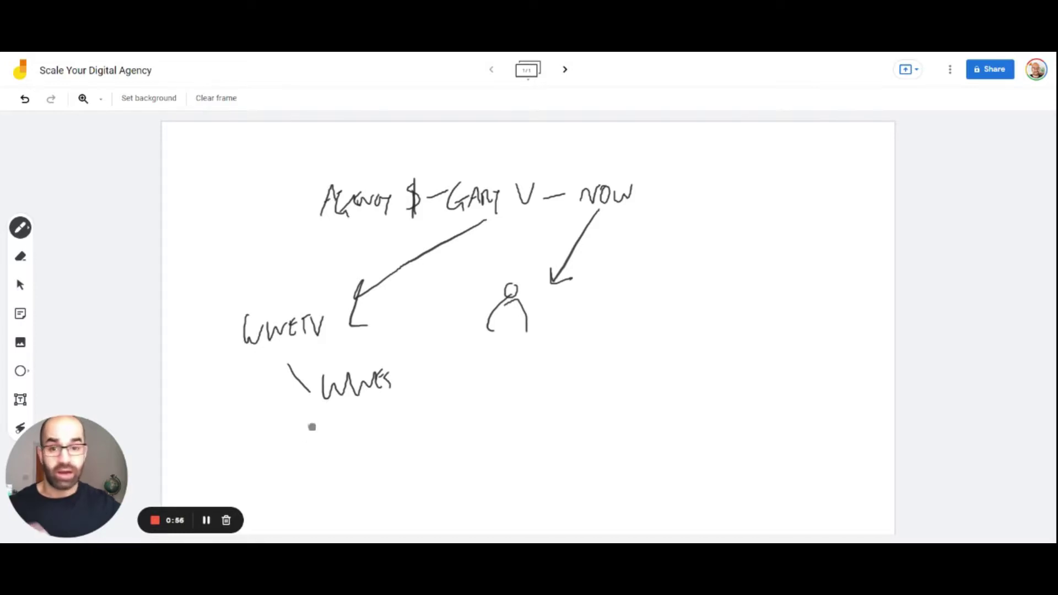
- Chain arrows from WWES to '1st', 'm' and '$', then underline WWETV
mouse_move(370, 421)
mouse_down()
mouse_move(418, 373)
mouse_move(442, 378)
mouse_up()
drag(439, 365, 452, 359)
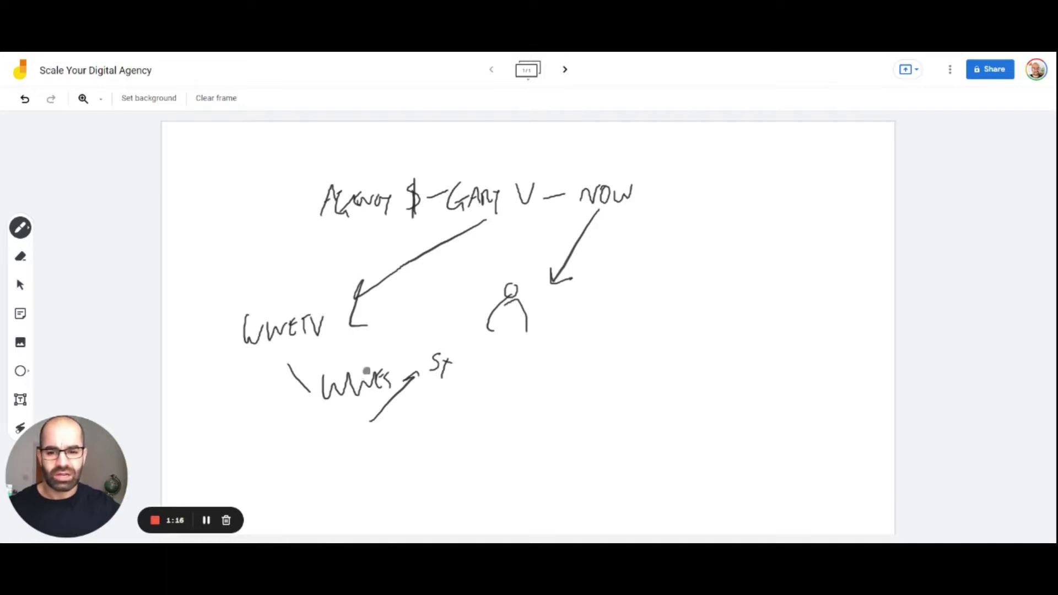
mouse_move(418, 348)
mouse_down()
mouse_move(418, 362)
mouse_move(559, 355)
mouse_up()
mouse_move(534, 343)
mouse_down()
mouse_move(573, 340)
mouse_move(553, 369)
mouse_move(600, 343)
mouse_move(641, 275)
mouse_move(659, 271)
mouse_move(658, 284)
mouse_up()
drag(664, 236, 661, 274)
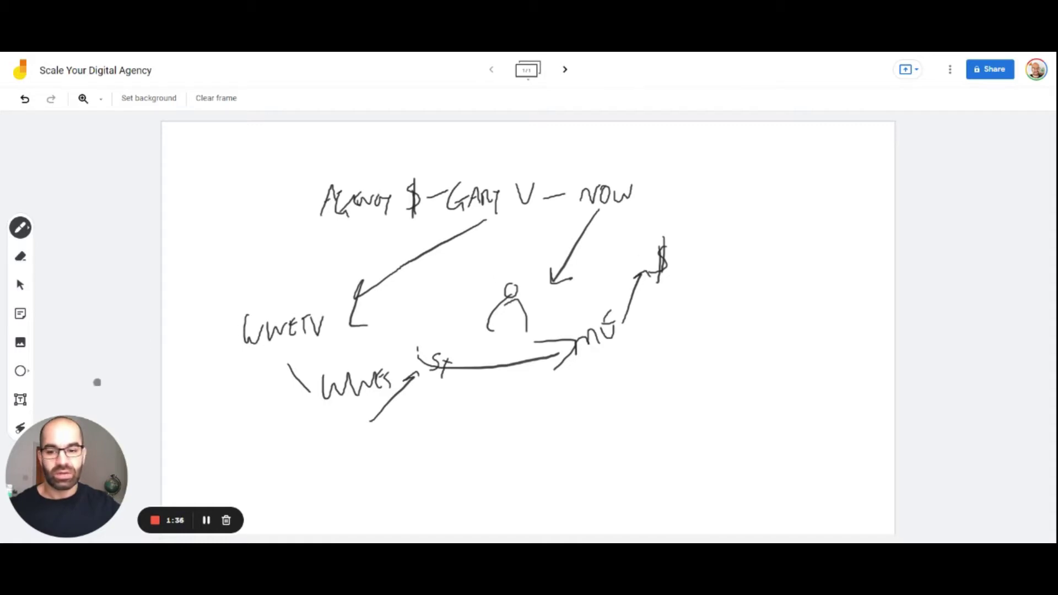
mouse_move(255, 352)
mouse_down()
mouse_move(319, 348)
mouse_move(301, 346)
mouse_up()
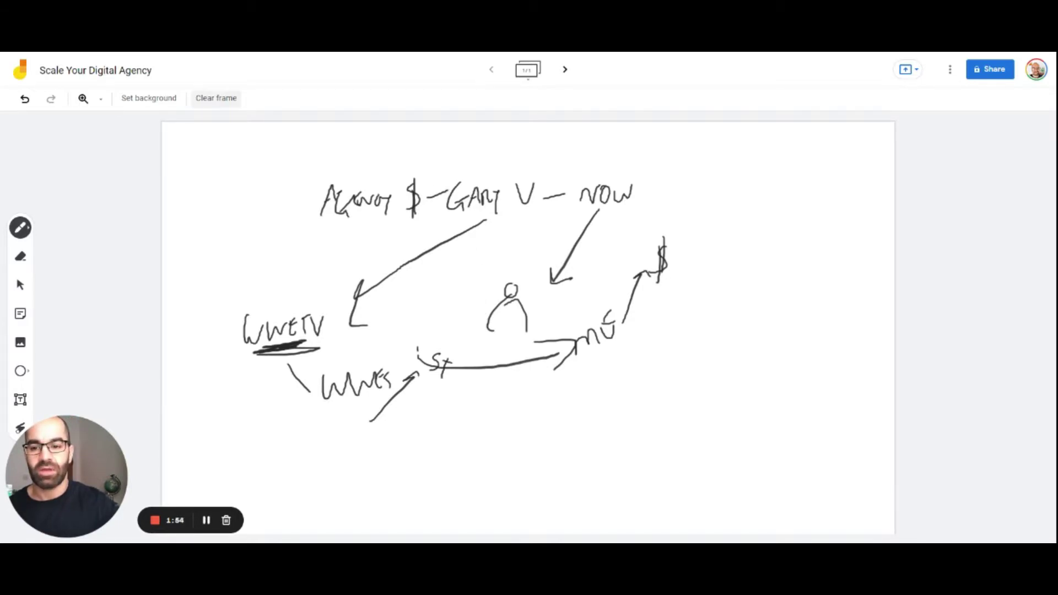
- Clear the frame and handwrite the title 'Then vs Now'
click(216, 98)
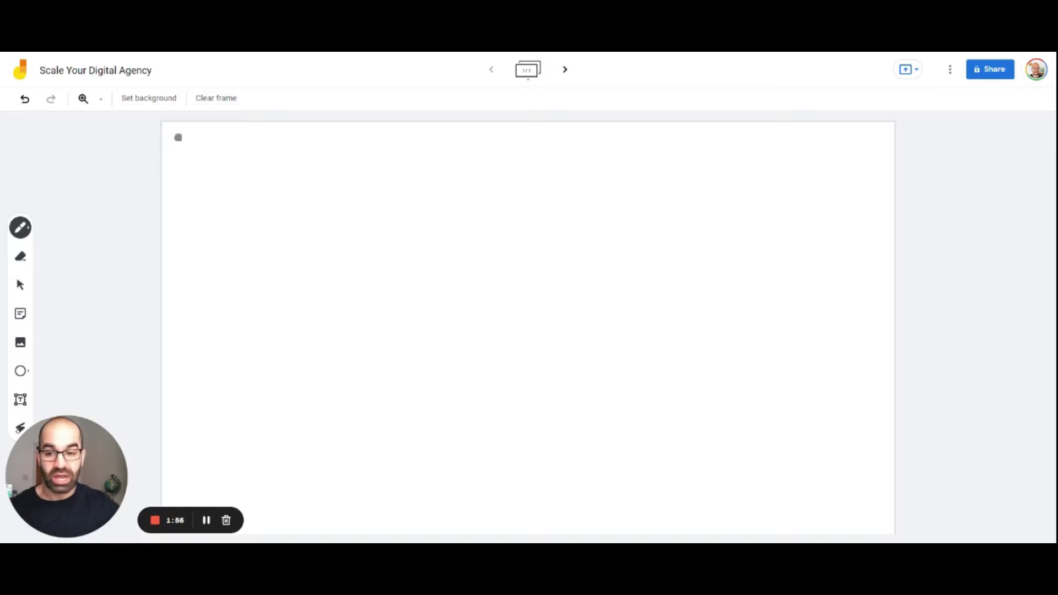
mouse_move(321, 185)
mouse_down()
mouse_move(321, 228)
mouse_move(350, 213)
mouse_move(361, 222)
mouse_move(407, 186)
mouse_move(441, 211)
mouse_up()
mouse_move(447, 194)
mouse_down()
mouse_move(459, 183)
mouse_move(445, 209)
mouse_up()
mouse_move(472, 210)
mouse_down()
mouse_move(480, 187)
mouse_move(499, 183)
mouse_up()
mouse_move(504, 191)
mouse_down()
mouse_move(528, 205)
mouse_move(536, 182)
mouse_up()
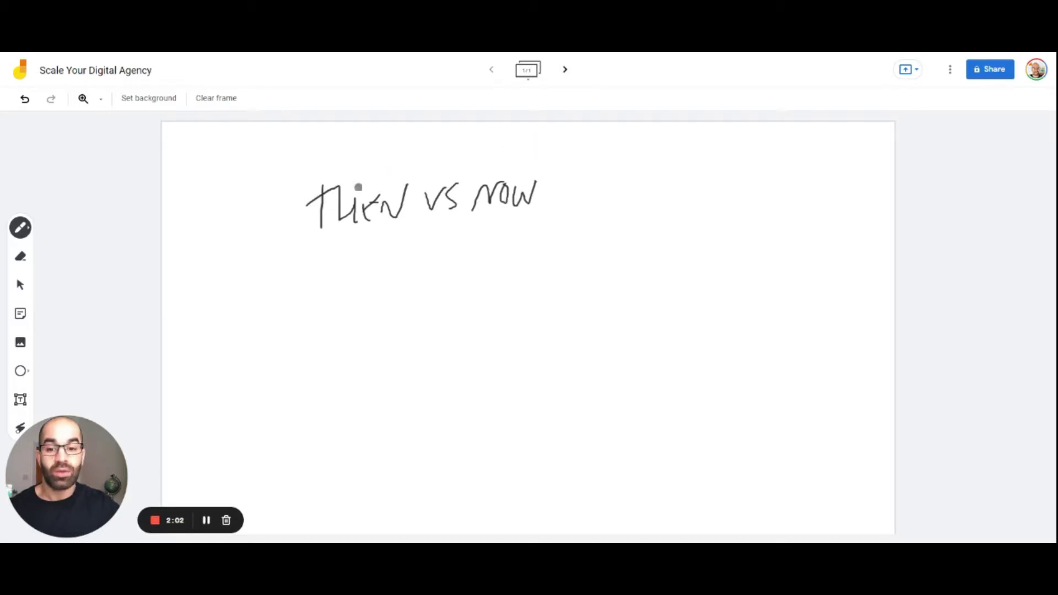
- Write an underlined 'You' with an arrow to BRAVE and a branch line to 'Specificity'
mouse_move(351, 236)
mouse_down()
mouse_move(335, 249)
mouse_move(350, 238)
mouse_move(351, 252)
mouse_move(380, 268)
mouse_up()
mouse_move(314, 293)
mouse_down()
mouse_move(384, 279)
mouse_move(326, 287)
mouse_up()
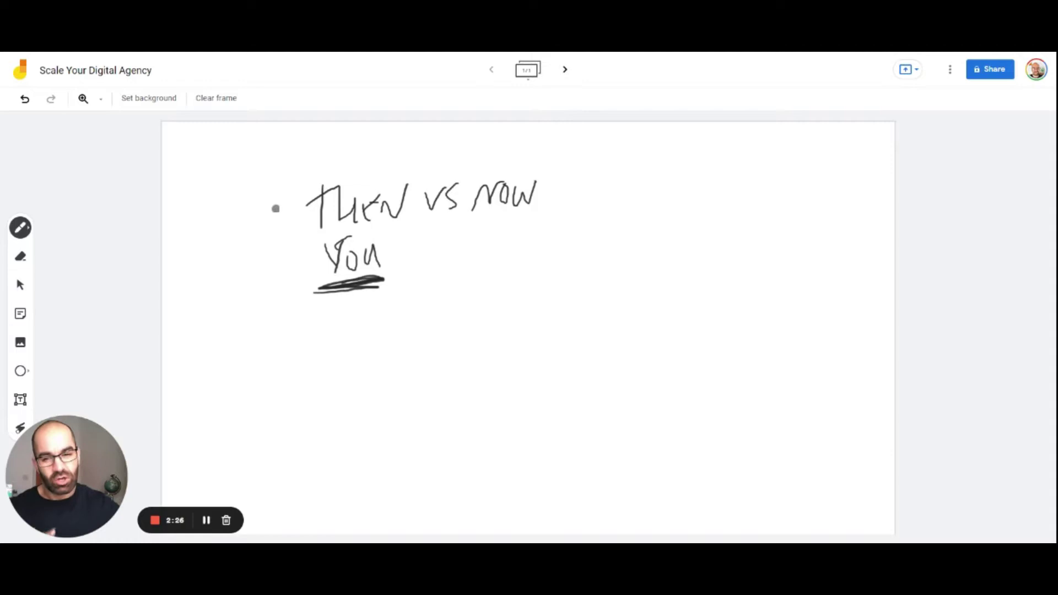
mouse_move(393, 244)
mouse_down()
mouse_move(408, 315)
mouse_move(540, 307)
mouse_move(538, 318)
mouse_up()
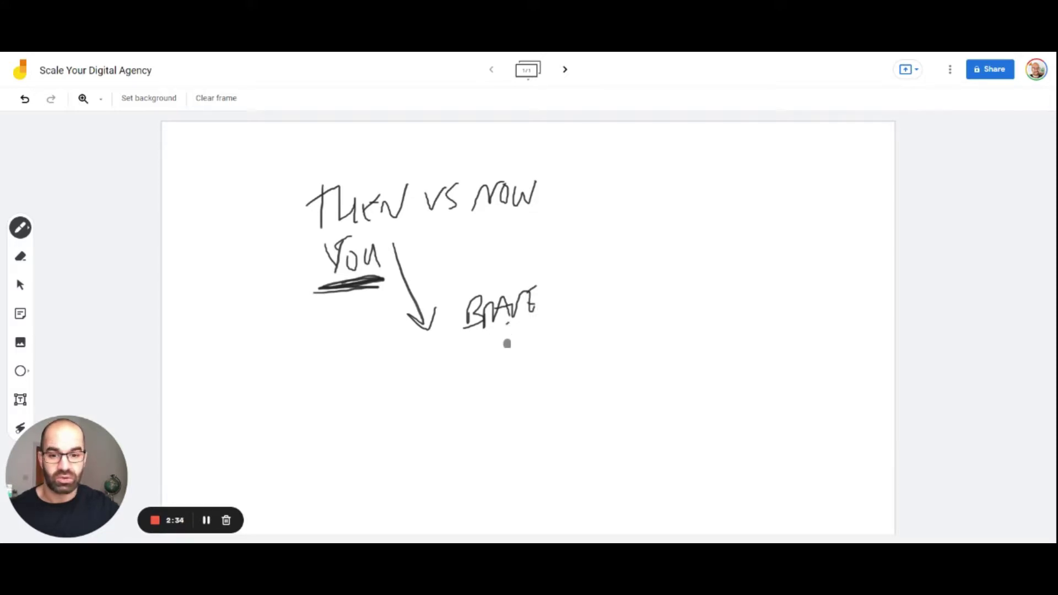
mouse_move(512, 330)
mouse_down()
mouse_move(551, 361)
mouse_move(613, 361)
mouse_up()
mouse_move(623, 339)
mouse_down()
mouse_move(624, 357)
mouse_move(636, 357)
mouse_up()
drag(643, 326, 653, 356)
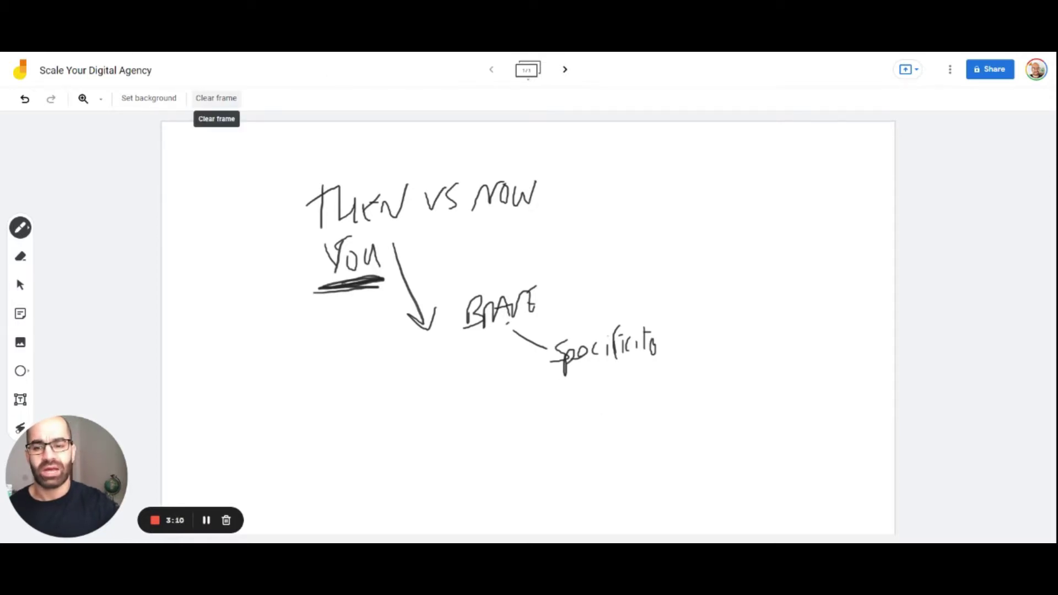
- Clear the frame, draw two boxes, and fill the first with wavy lines
click(216, 98)
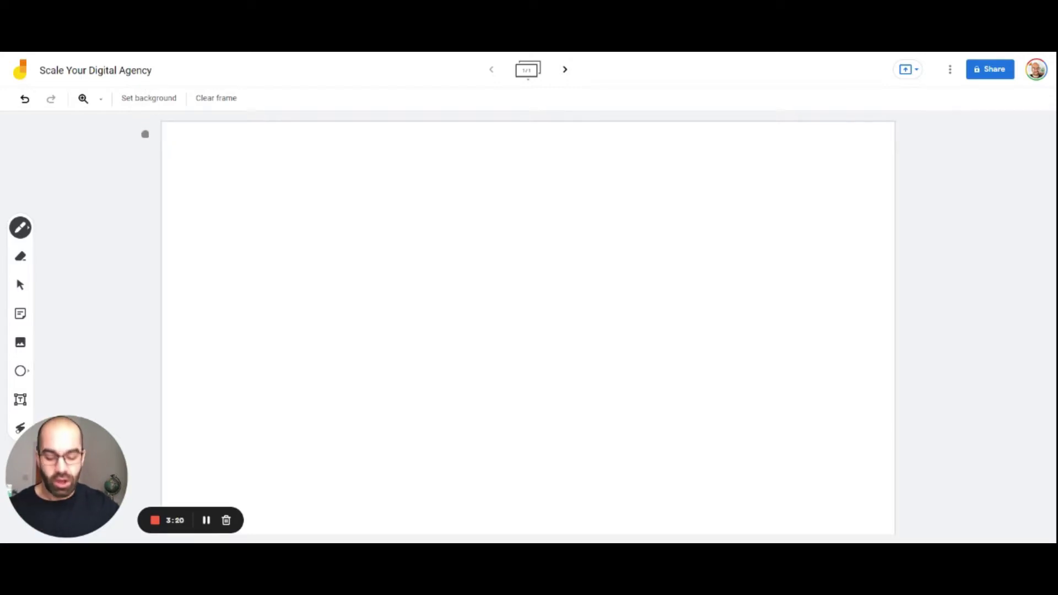
mouse_move(274, 180)
mouse_down()
mouse_move(274, 316)
mouse_move(354, 191)
mouse_move(274, 180)
mouse_up()
mouse_move(405, 187)
mouse_down()
mouse_move(400, 307)
mouse_move(463, 295)
mouse_move(473, 187)
mouse_move(411, 182)
mouse_up()
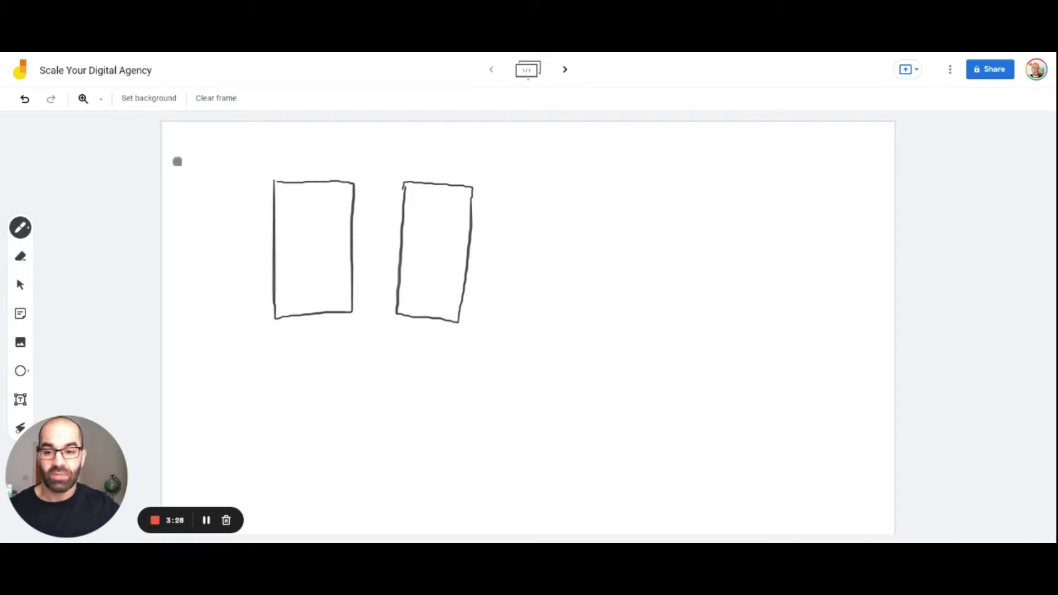
mouse_move(289, 208)
mouse_down()
mouse_move(320, 205)
mouse_move(322, 232)
mouse_up()
drag(292, 264, 322, 259)
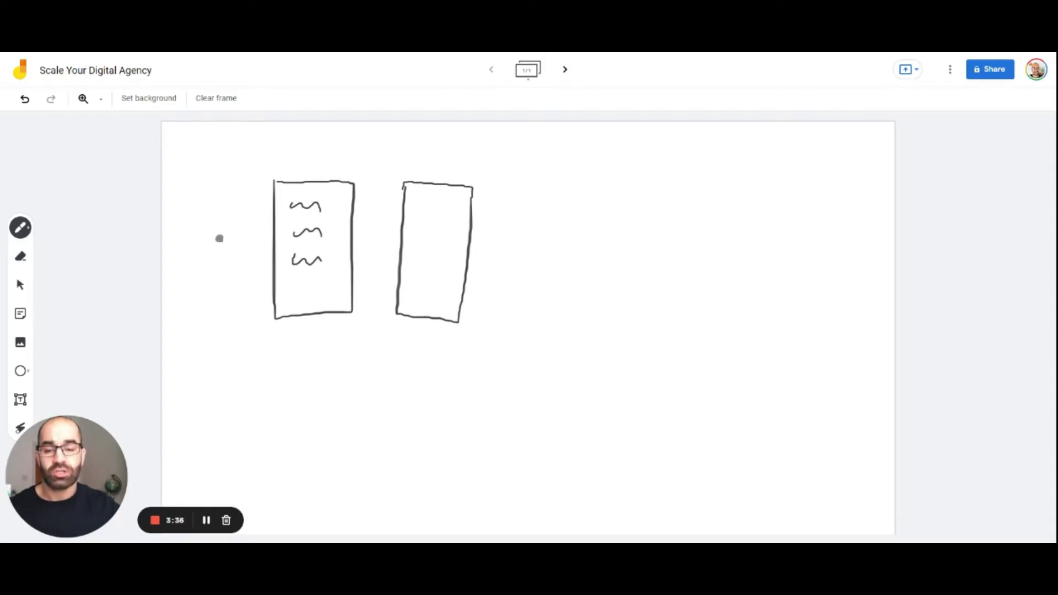
- Arrow the first box down to 0, cross it out, then add a plus and a slanted box
mouse_move(310, 316)
mouse_down()
mouse_move(312, 380)
mouse_move(318, 361)
mouse_up()
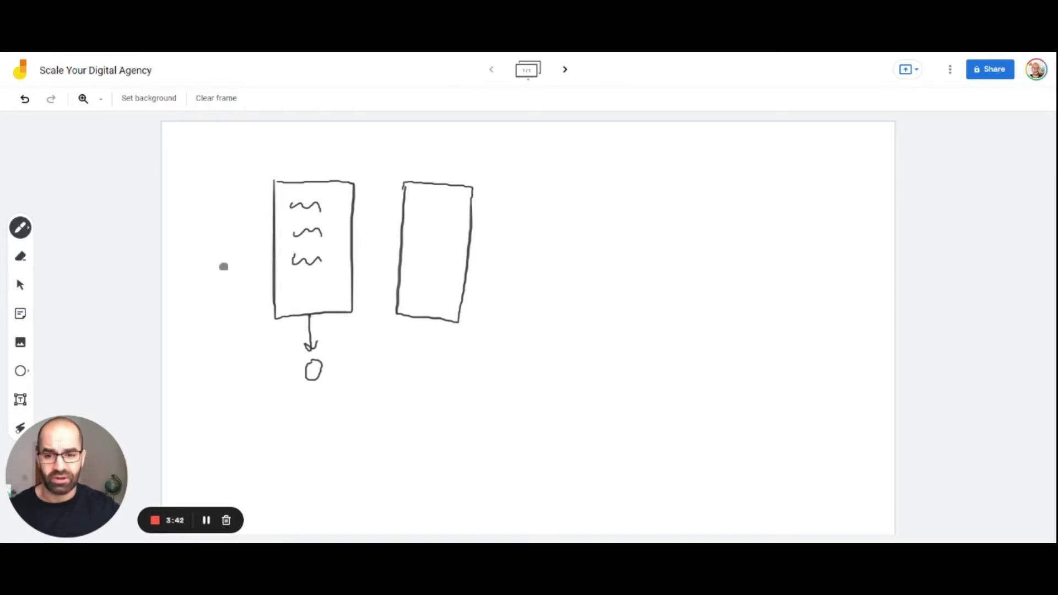
drag(290, 162, 339, 281)
drag(343, 193, 278, 321)
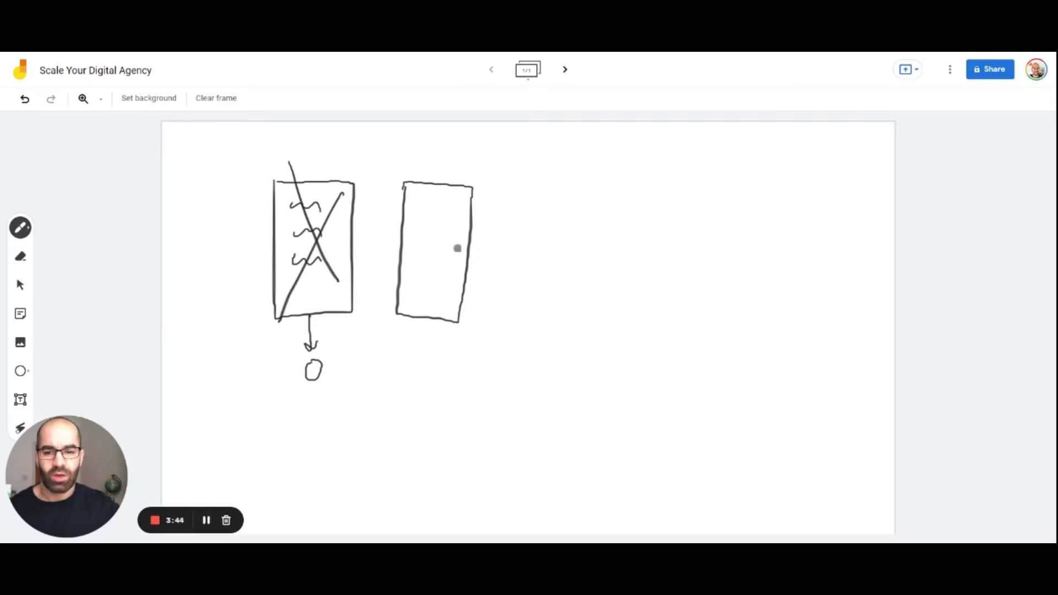
mouse_move(488, 247)
mouse_down()
mouse_move(490, 267)
mouse_move(501, 263)
mouse_up()
mouse_move(543, 216)
mouse_down()
mouse_move(567, 354)
mouse_move(613, 243)
mouse_move(544, 216)
mouse_up()
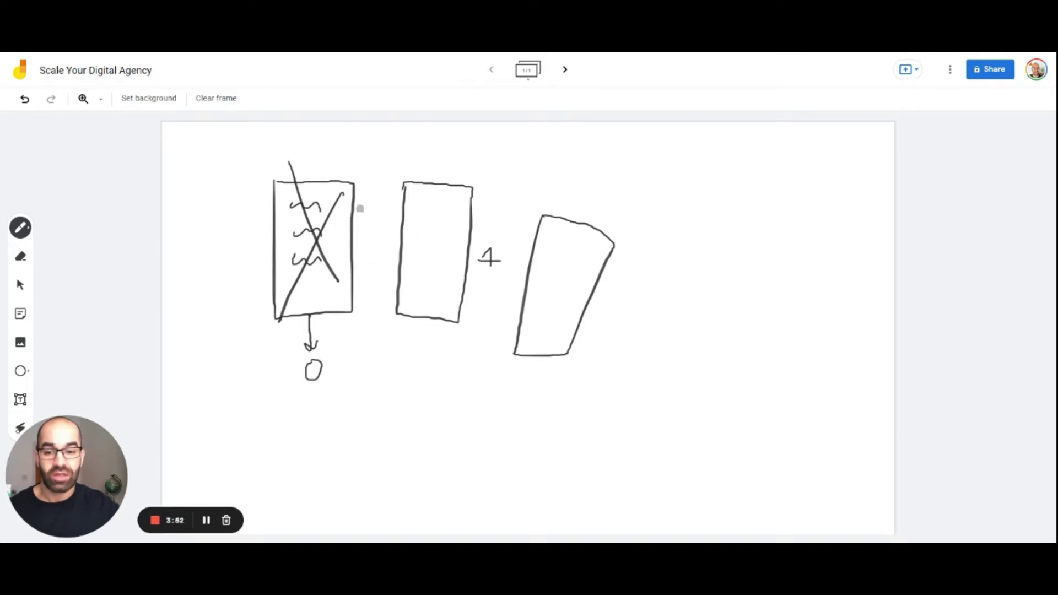
- Label the boxes #1 and #2, arrow #1 down to '0-3 months', and curve an arrow up to #2
mouse_move(414, 241)
mouse_down()
mouse_move(413, 254)
mouse_move(444, 254)
mouse_up()
drag(543, 262, 545, 280)
drag(540, 268, 572, 284)
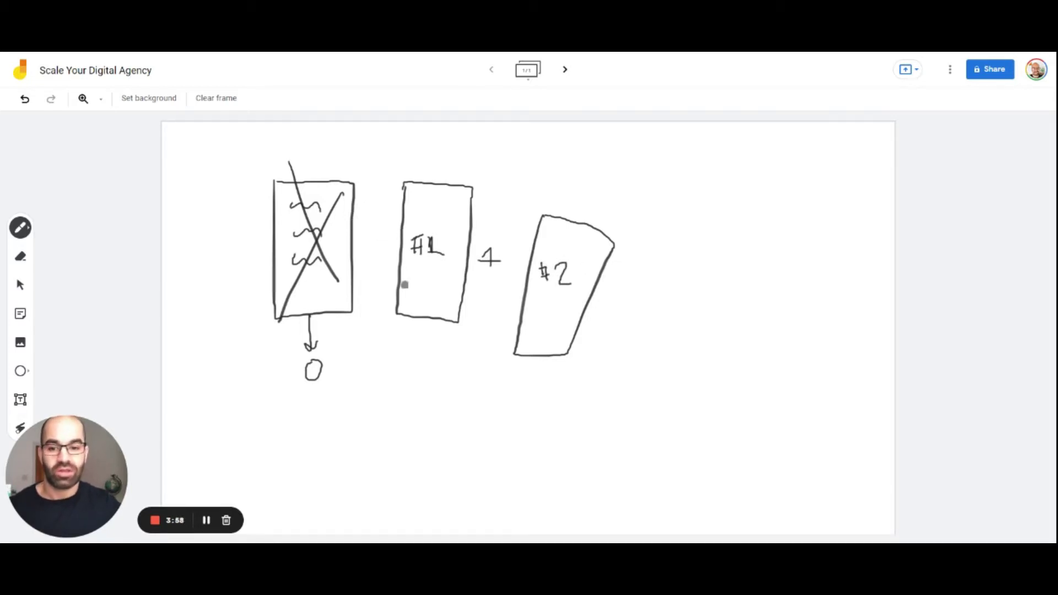
mouse_move(429, 281)
mouse_down()
mouse_move(434, 349)
mouse_move(407, 377)
mouse_move(440, 382)
mouse_move(444, 392)
mouse_move(458, 380)
mouse_move(471, 386)
mouse_up()
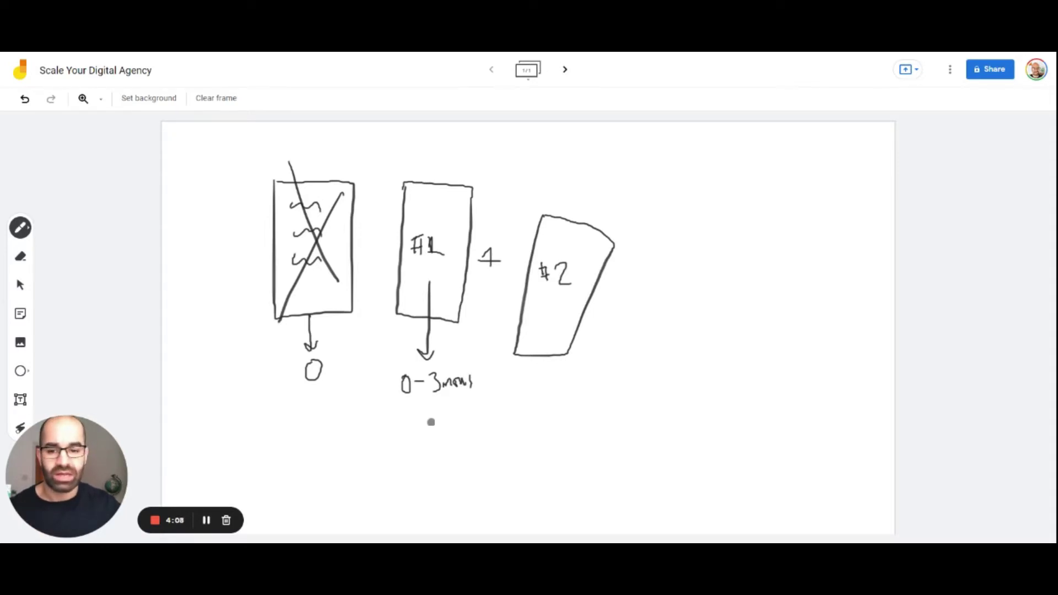
mouse_move(448, 406)
mouse_down()
mouse_move(516, 367)
mouse_move(551, 382)
mouse_move(618, 334)
mouse_move(621, 348)
mouse_up()
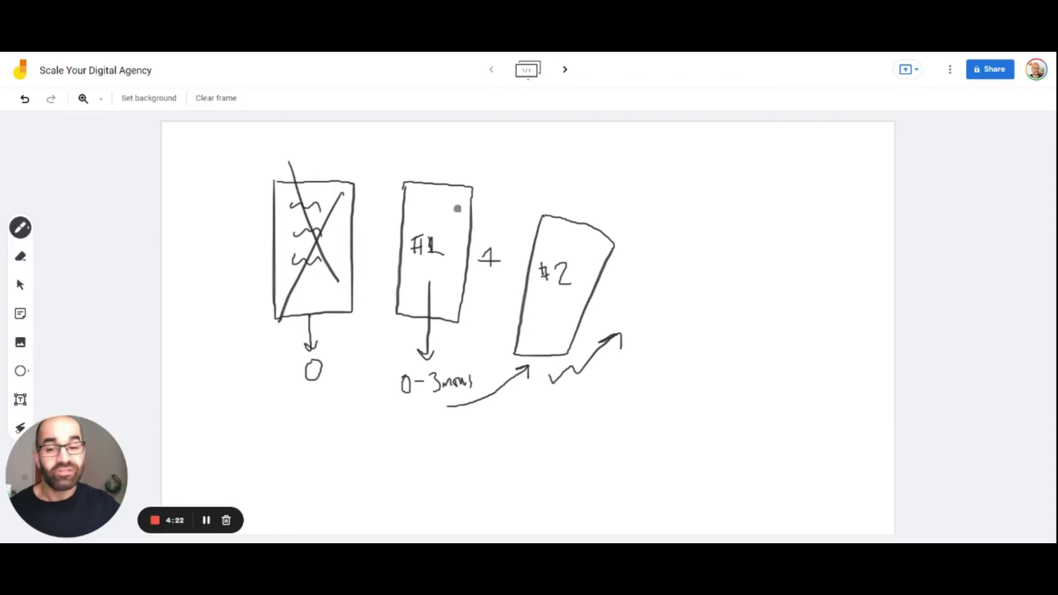
drag(558, 250, 585, 251)
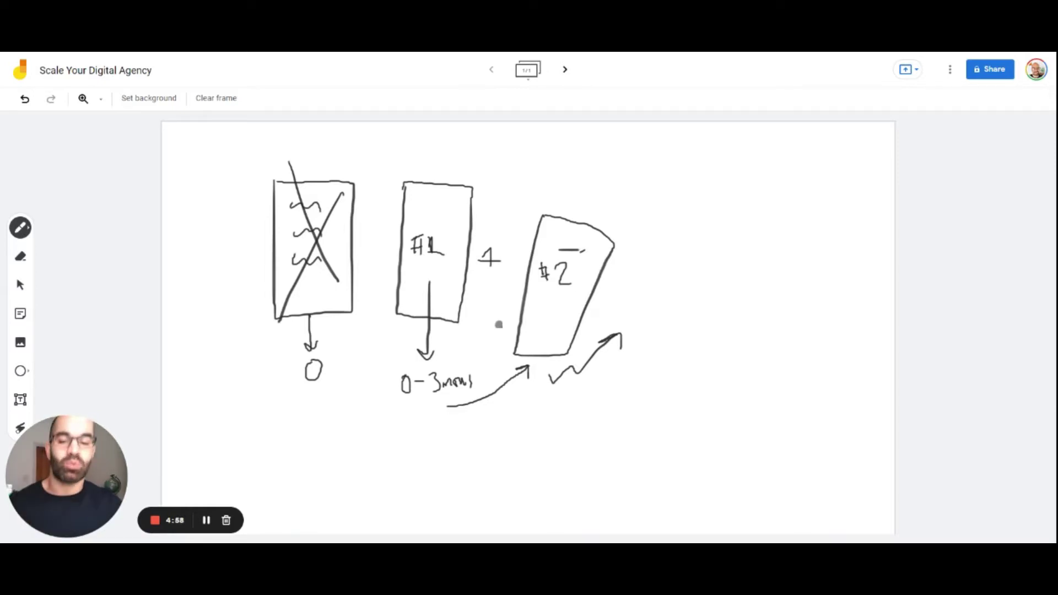
- Draw a row of small downward arrows ending in a long downward arrow
mouse_move(472, 445)
mouse_down()
mouse_move(476, 463)
mouse_move(503, 460)
mouse_up()
mouse_move(496, 453)
mouse_down()
mouse_move(536, 461)
mouse_move(547, 449)
mouse_up()
mouse_move(555, 432)
mouse_down()
mouse_move(568, 462)
mouse_move(604, 450)
mouse_up()
mouse_move(618, 424)
mouse_down()
mouse_move(623, 446)
mouse_move(634, 444)
mouse_up()
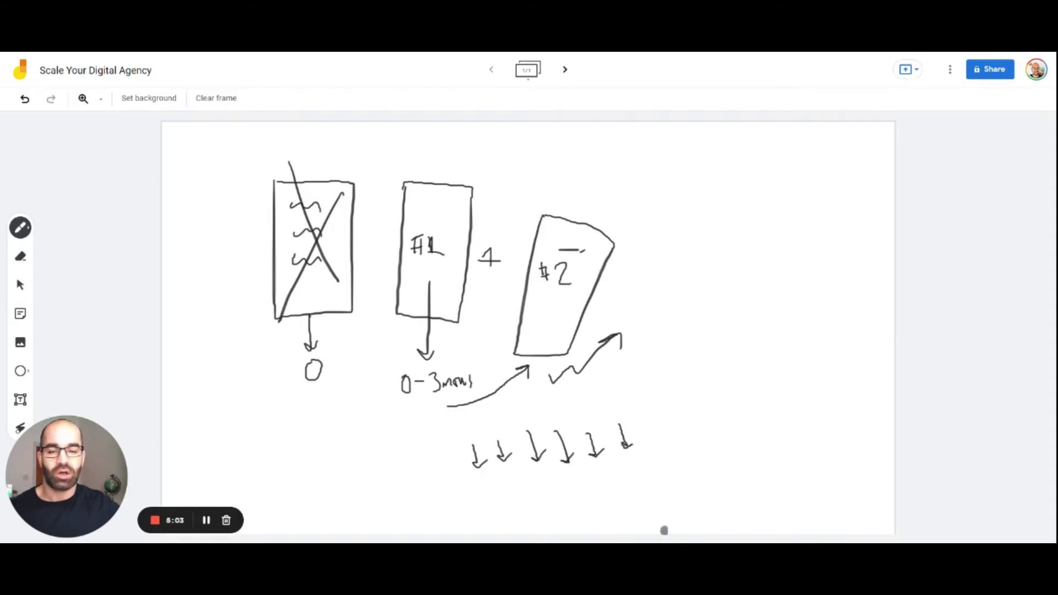
mouse_move(662, 393)
mouse_down()
mouse_move(683, 486)
mouse_move(670, 499)
mouse_up()
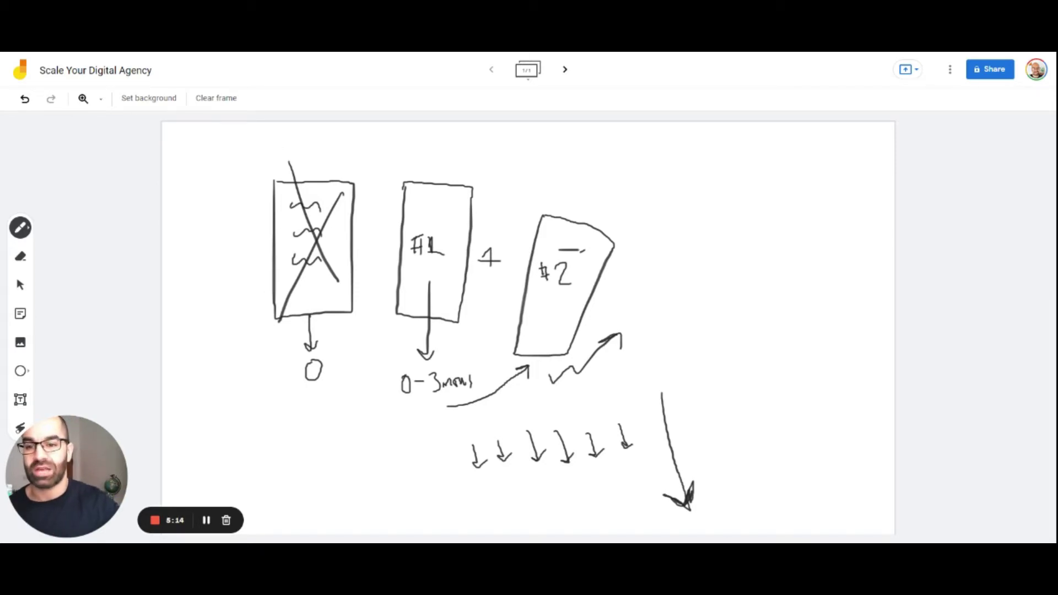
- Clear the frame and write 'MARKETING', then 'CRAFT' right of the arrow
click(216, 98)
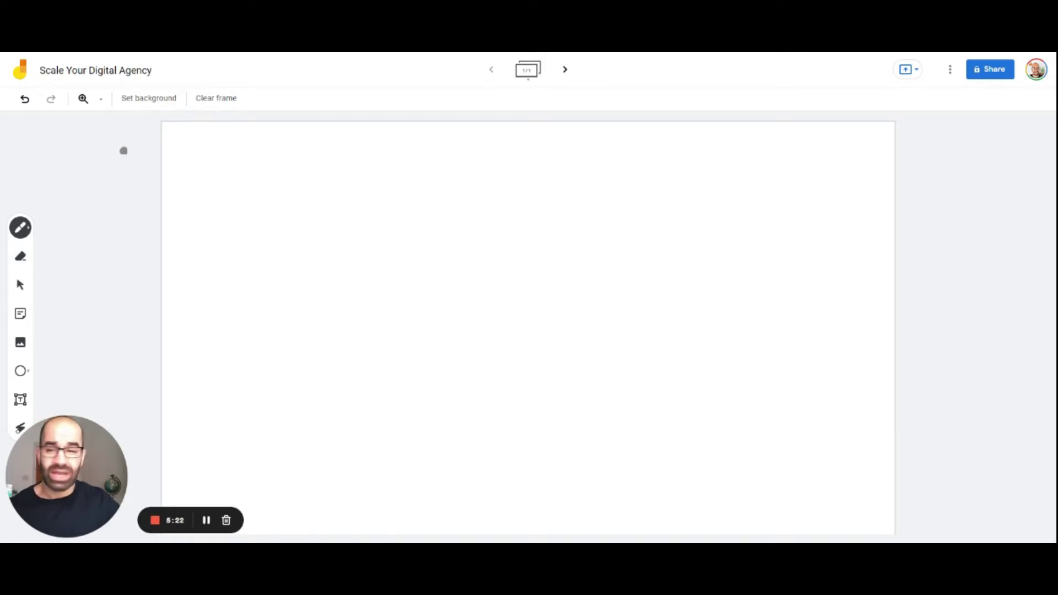
mouse_move(281, 219)
mouse_down()
mouse_move(387, 195)
mouse_move(421, 205)
mouse_move(506, 196)
mouse_move(469, 213)
mouse_up()
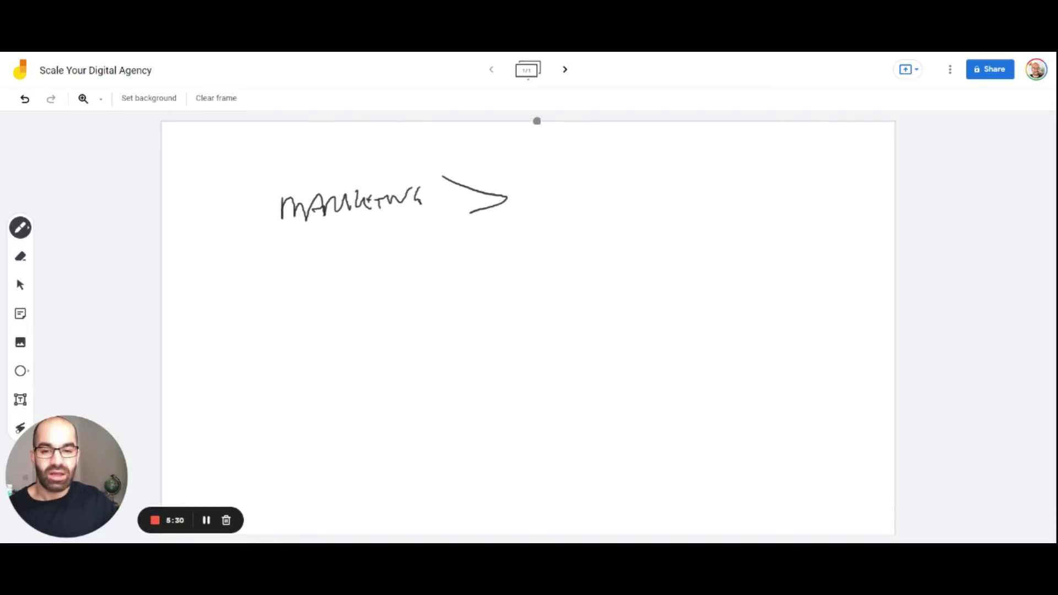
mouse_move(545, 182)
mouse_down()
mouse_move(539, 205)
mouse_move(553, 189)
mouse_move(580, 202)
mouse_move(594, 180)
mouse_move(608, 205)
mouse_move(629, 183)
mouse_up()
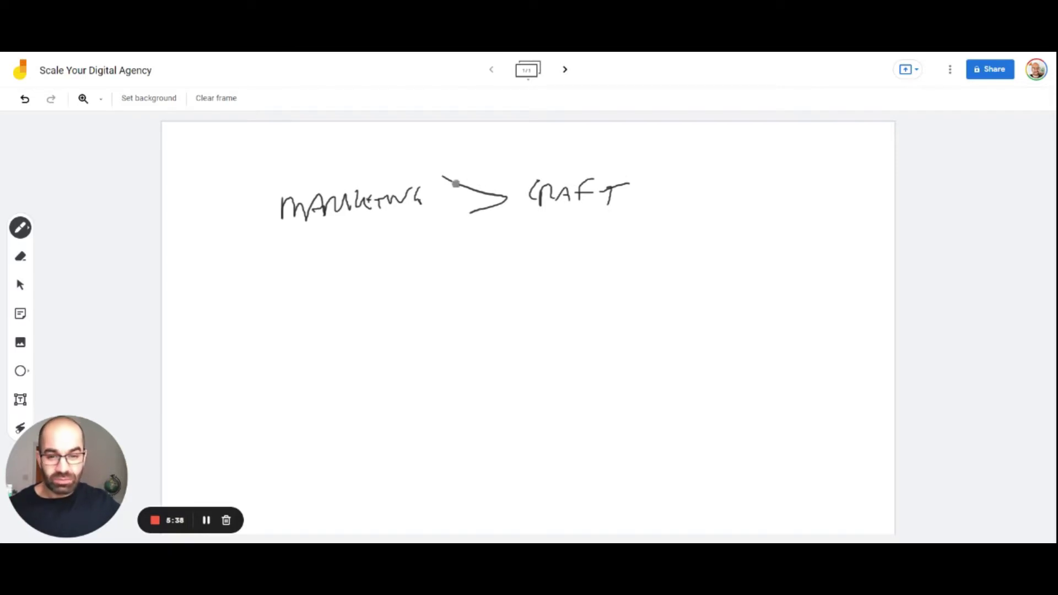
- Thicken the arrow's lines and draw a curved arrow from MARKETING to CRAFT
drag(460, 174, 506, 193)
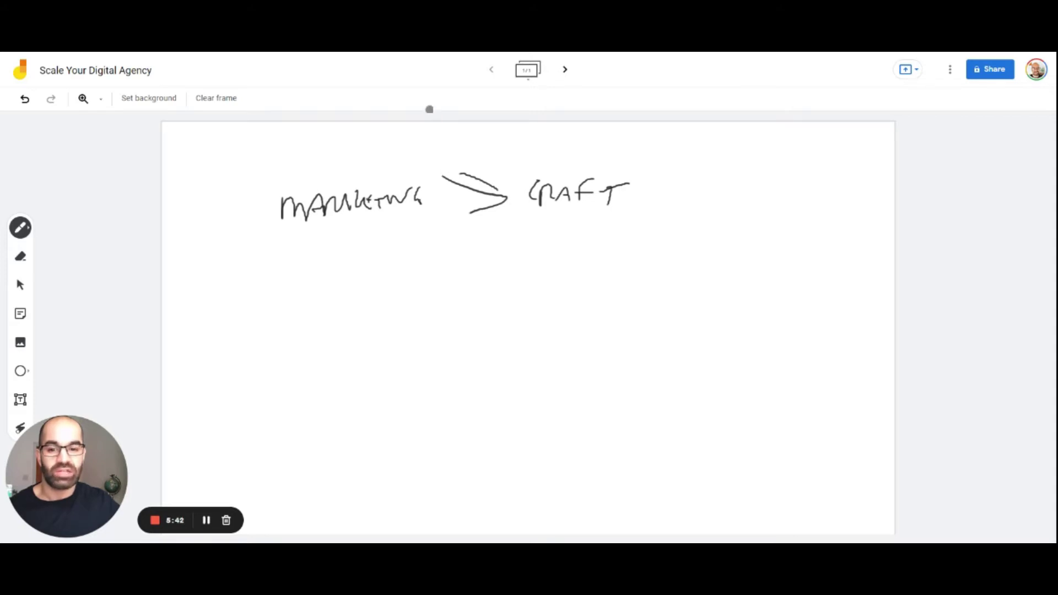
mouse_move(457, 198)
mouse_down()
mouse_move(499, 197)
mouse_move(469, 213)
mouse_move(507, 212)
mouse_move(473, 201)
mouse_move(498, 203)
mouse_up()
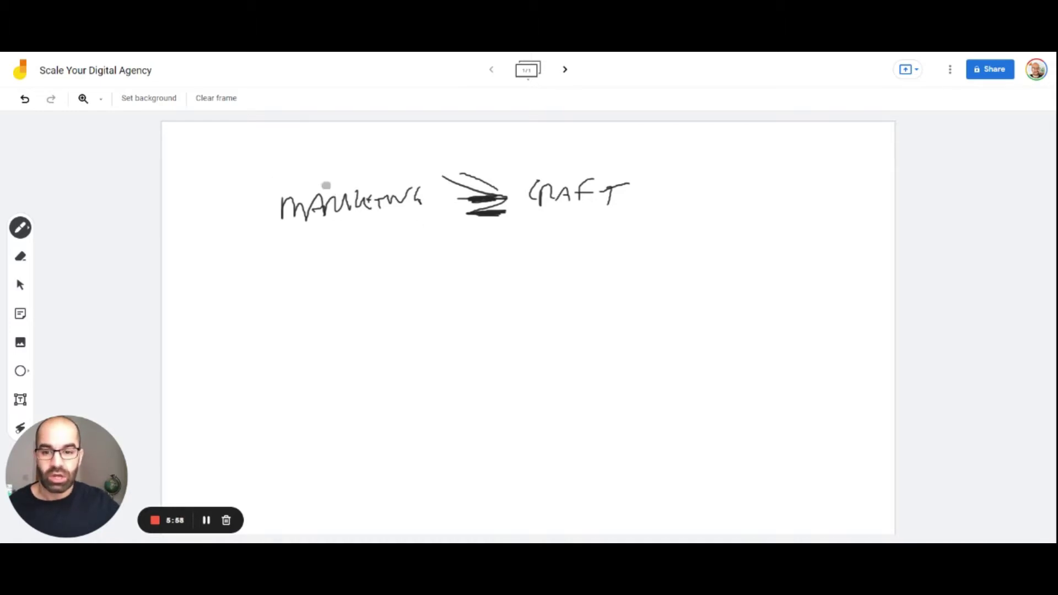
mouse_move(392, 222)
mouse_down()
mouse_move(534, 238)
mouse_move(571, 223)
mouse_up()
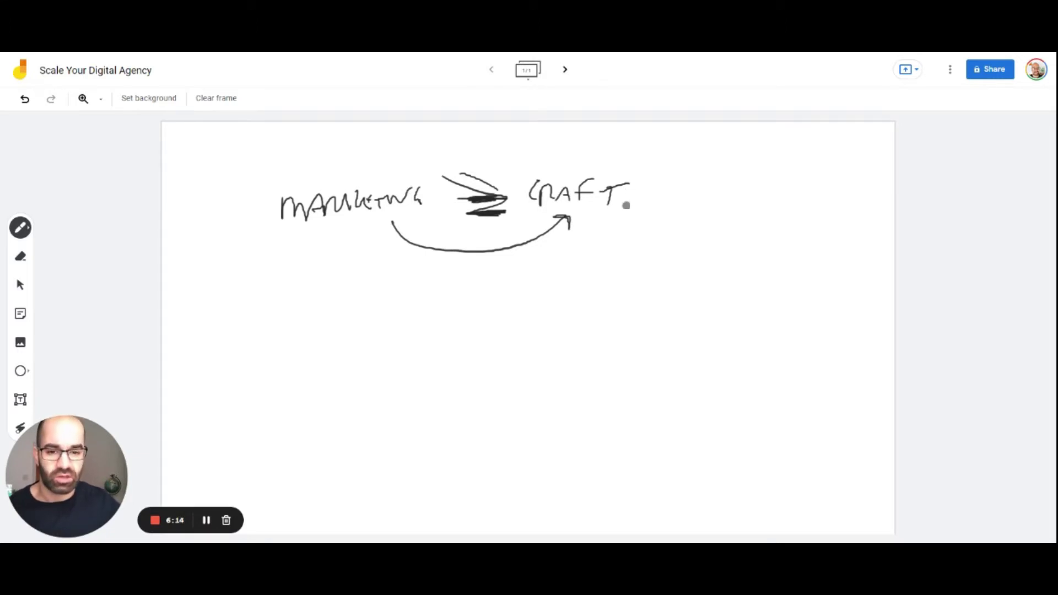
- Handwrite a three-item dashed list under CRAFT, starting with 'GIFS' and including 'GOT'
mouse_move(602, 246)
mouse_down()
mouse_move(666, 234)
mouse_move(695, 245)
mouse_move(703, 229)
mouse_move(693, 256)
mouse_up()
mouse_move(606, 291)
mouse_down()
mouse_move(642, 267)
mouse_move(650, 284)
mouse_move(672, 287)
mouse_move(658, 304)
mouse_up()
drag(596, 328, 612, 327)
mouse_move(627, 324)
mouse_down()
mouse_move(619, 341)
mouse_move(655, 324)
mouse_up()
mouse_move(650, 325)
mouse_down()
mouse_move(649, 337)
mouse_move(700, 313)
mouse_up()
drag(702, 314, 711, 314)
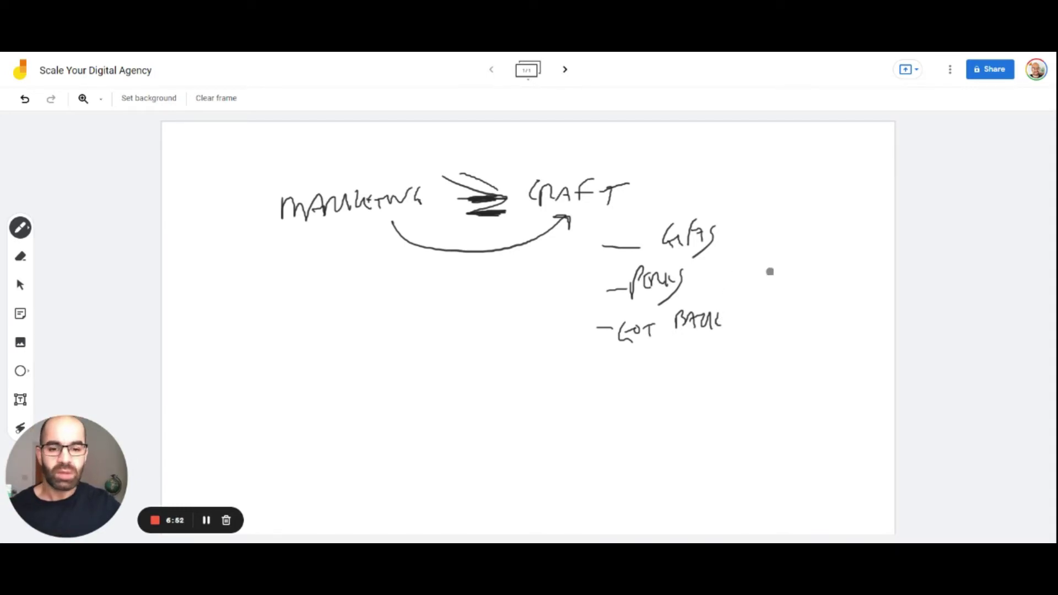
drag(693, 285, 702, 287)
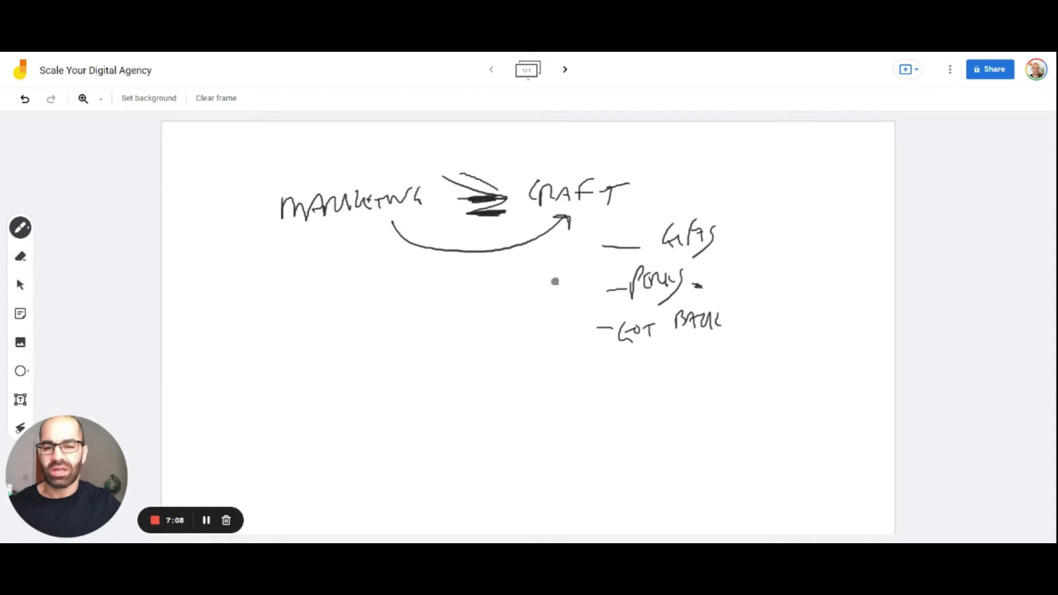
- Add a dash under MARKETING and underline CRAFT with a heavy stroke toward MARKETING
drag(340, 230, 357, 226)
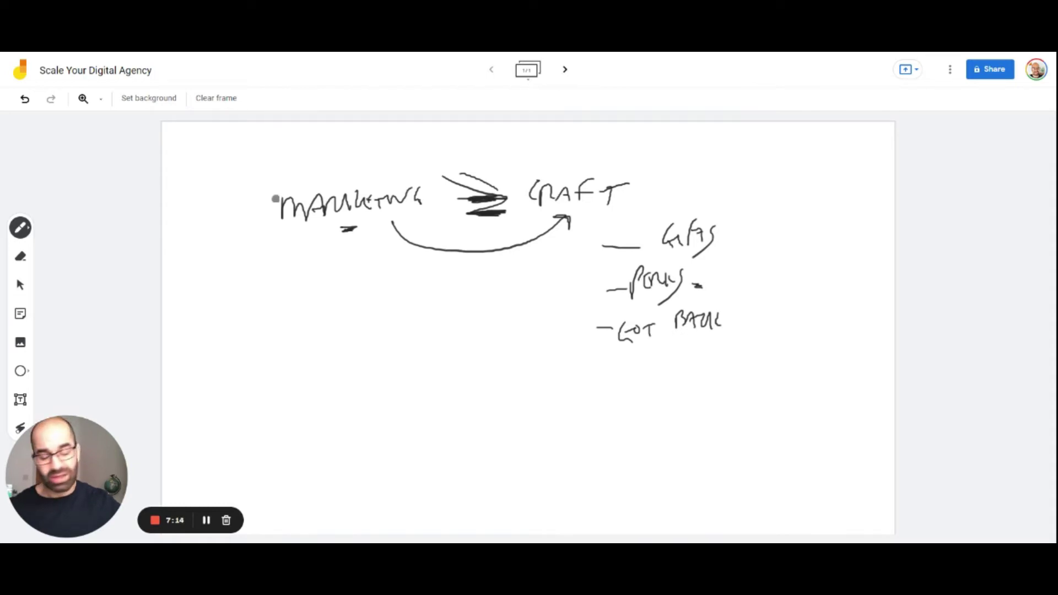
drag(530, 216, 593, 214)
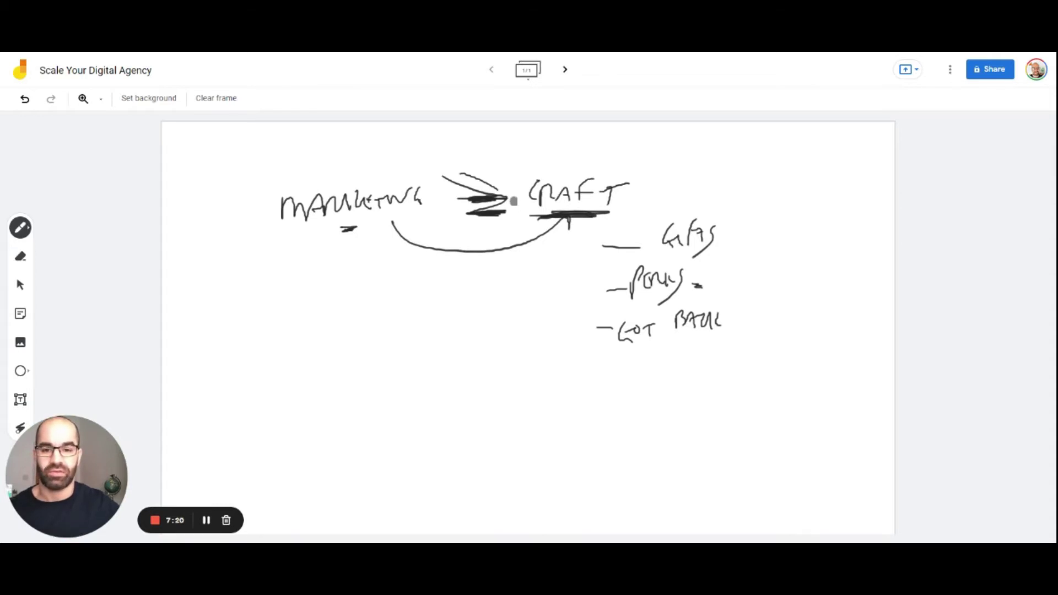
mouse_move(526, 227)
mouse_down()
mouse_move(589, 220)
mouse_move(493, 241)
mouse_move(370, 236)
mouse_move(366, 257)
mouse_move(361, 234)
mouse_up()
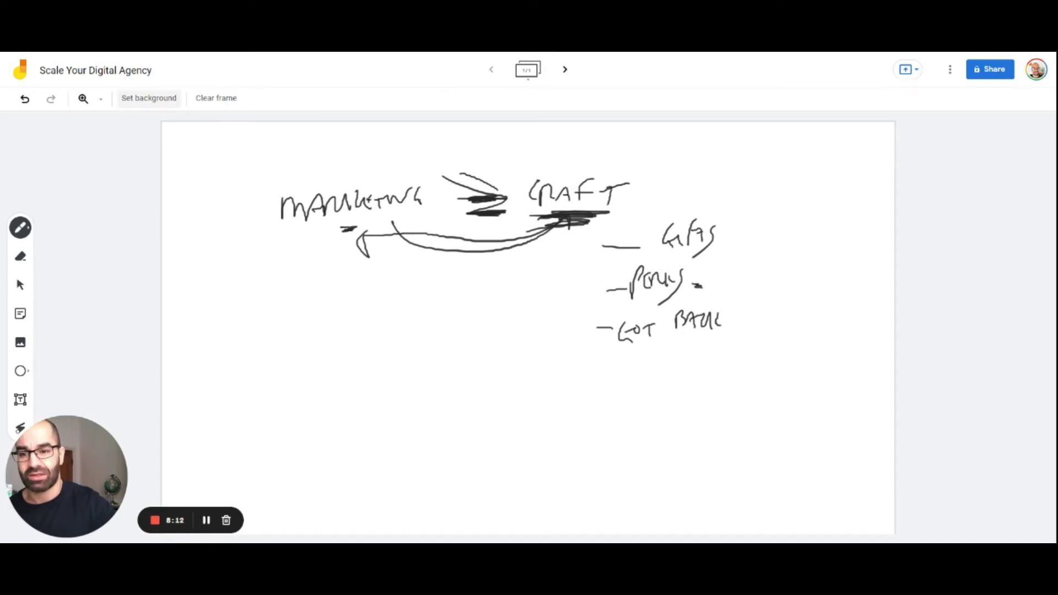
- Clear the frame; write 'focus' over 'Int / conv / DCL / STS', with a line from Int to 'Leads'
click(216, 98)
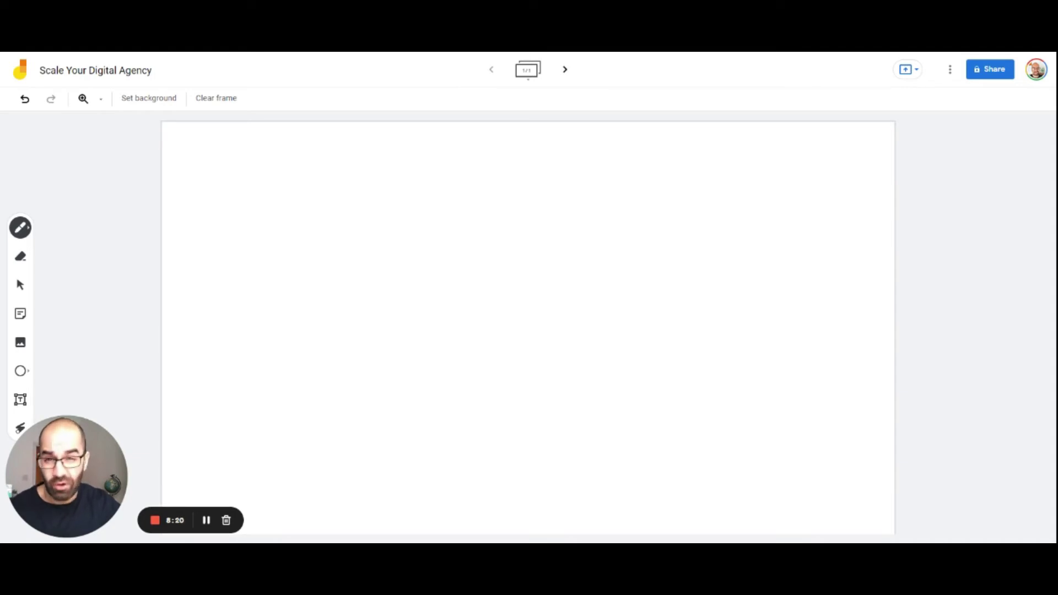
mouse_move(273, 169)
mouse_down()
mouse_move(264, 203)
mouse_move(319, 175)
mouse_up()
drag(231, 242, 287, 248)
mouse_move(297, 225)
mouse_down()
mouse_move(295, 245)
mouse_move(306, 232)
mouse_move(330, 268)
mouse_up()
mouse_move(368, 229)
mouse_down()
mouse_move(363, 243)
mouse_move(412, 227)
mouse_move(419, 278)
mouse_up()
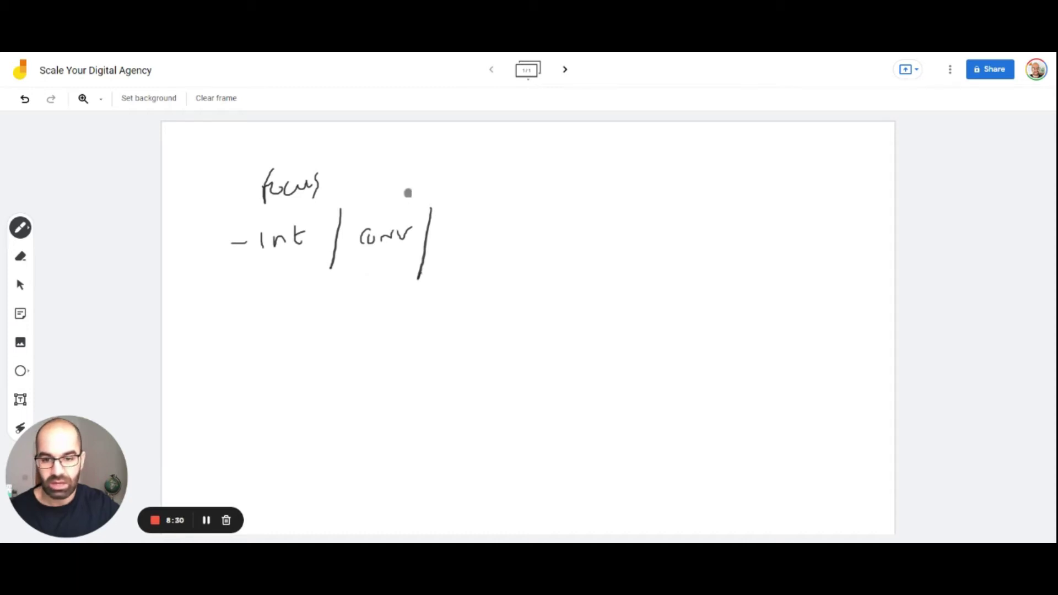
drag(446, 223, 463, 238)
drag(468, 225, 477, 264)
mouse_move(512, 228)
mouse_down()
mouse_move(505, 245)
mouse_move(531, 249)
mouse_up()
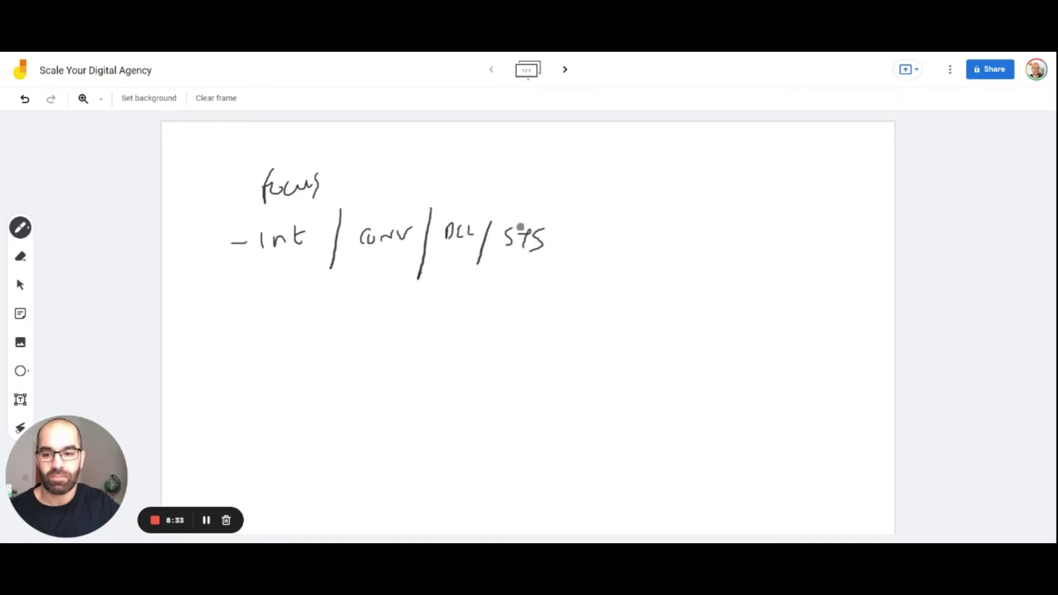
mouse_move(273, 262)
mouse_down()
mouse_move(274, 305)
mouse_move(254, 340)
mouse_move(272, 337)
mouse_move(275, 321)
mouse_move(278, 337)
mouse_up()
drag(291, 318, 283, 335)
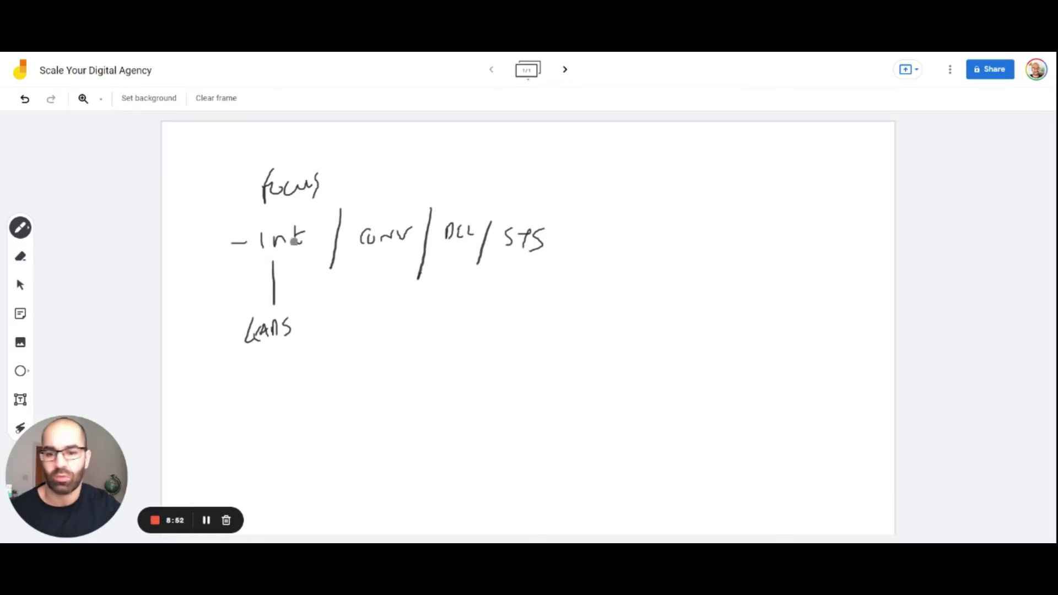
- Draw arrows from conv to 'Int $', DCL to a rising arrow, and under STS, then bracket the Int column
mouse_move(378, 257)
mouse_down()
mouse_move(377, 308)
mouse_move(387, 301)
mouse_move(351, 337)
mouse_up()
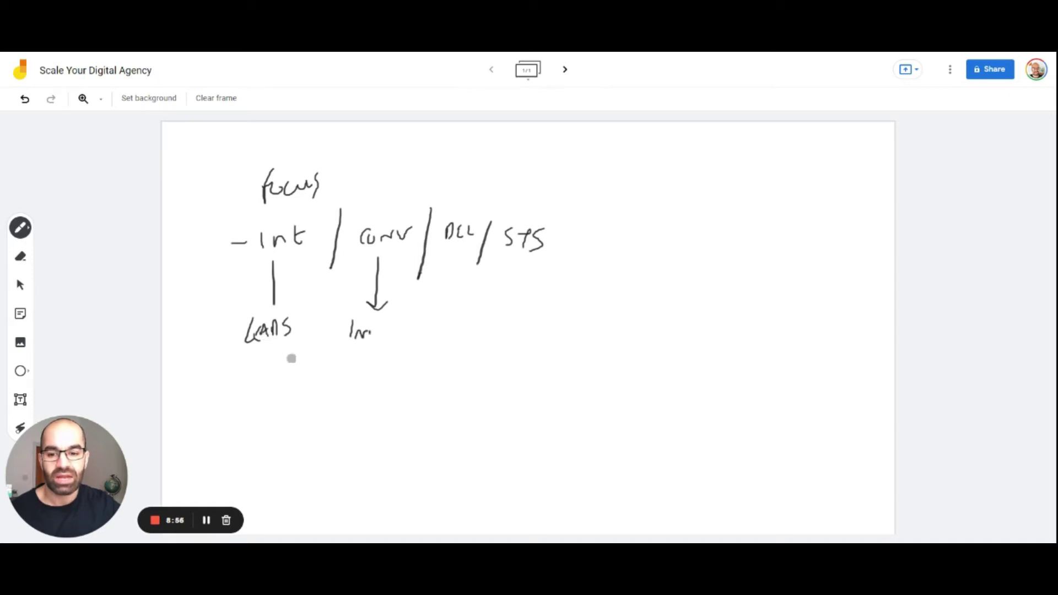
drag(362, 329, 387, 345)
drag(394, 321, 386, 354)
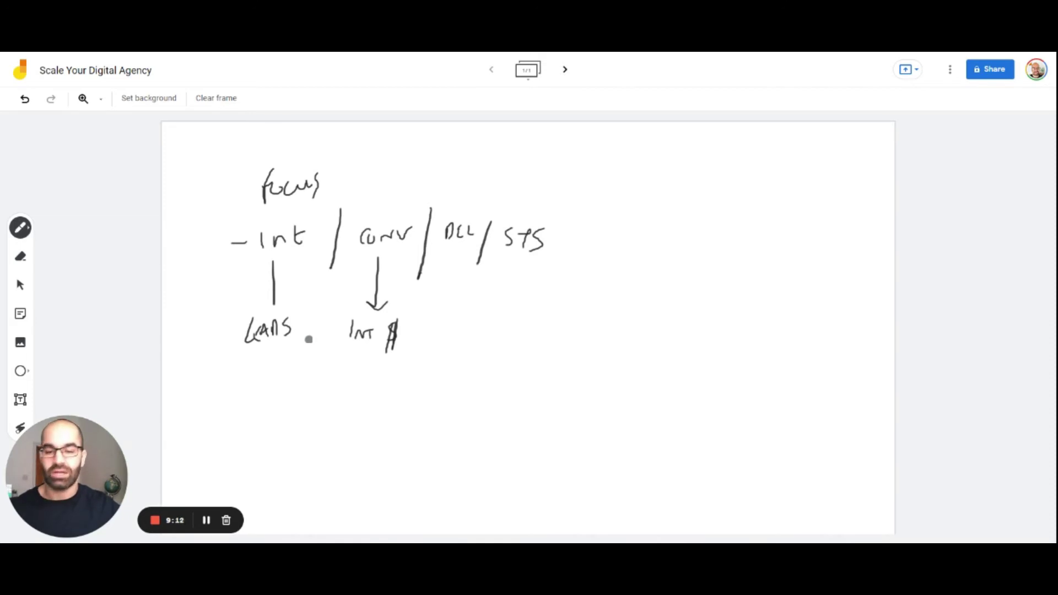
mouse_move(456, 252)
mouse_down()
mouse_move(456, 300)
mouse_move(467, 292)
mouse_up()
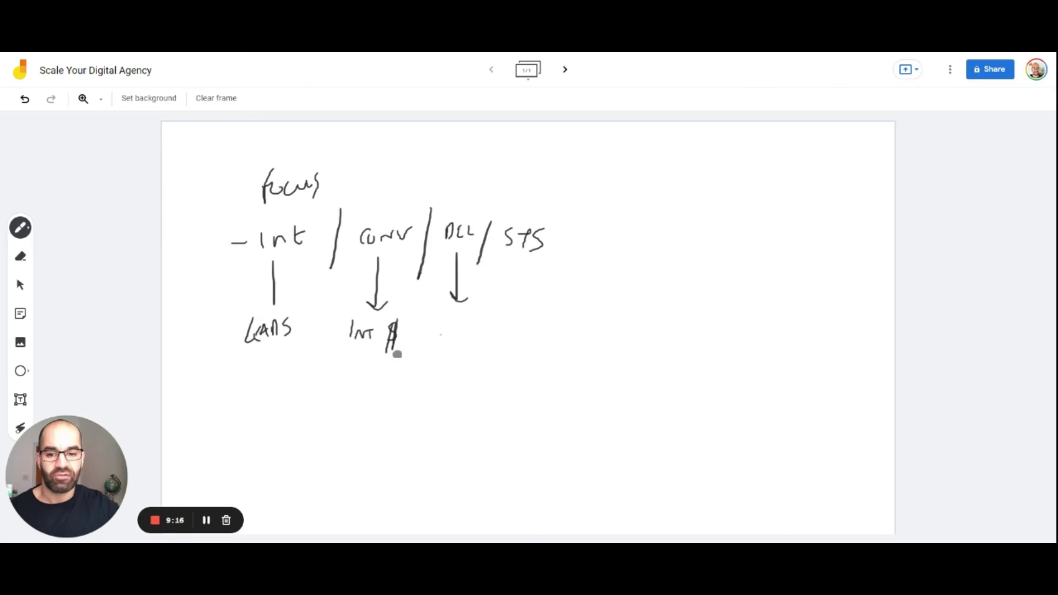
mouse_move(441, 333)
mouse_down()
mouse_move(467, 317)
mouse_move(468, 326)
mouse_up()
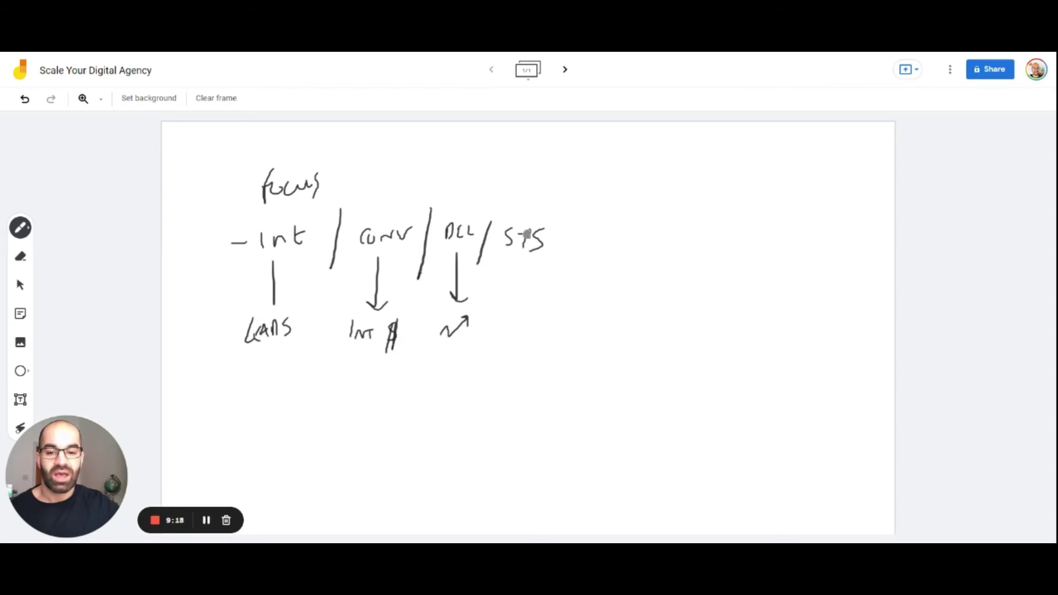
mouse_move(526, 255)
mouse_down()
mouse_move(528, 293)
mouse_move(545, 287)
mouse_up()
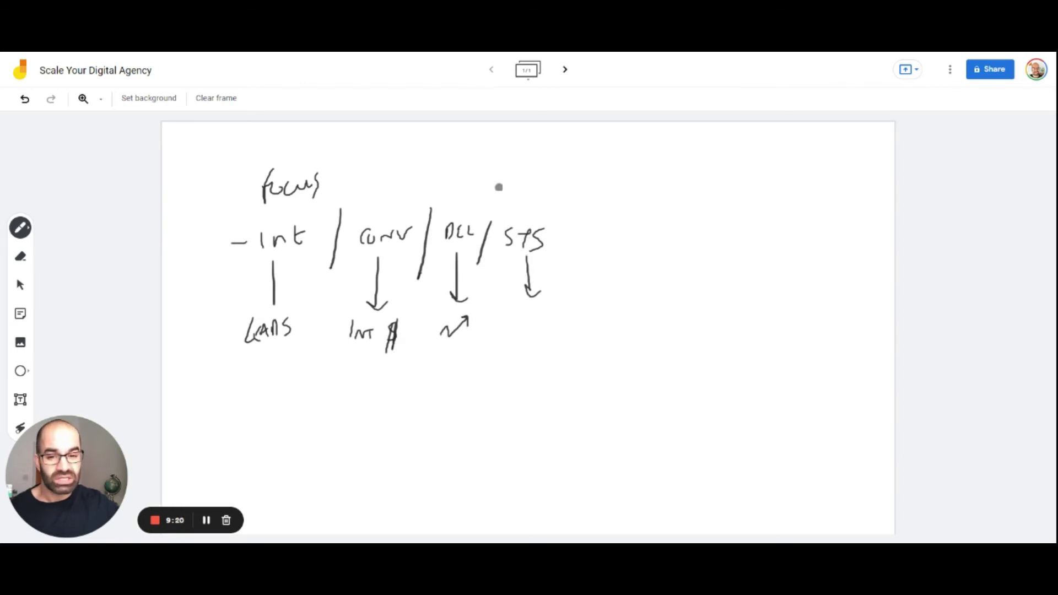
mouse_move(500, 199)
mouse_down()
mouse_move(495, 257)
mouse_move(474, 286)
mouse_up()
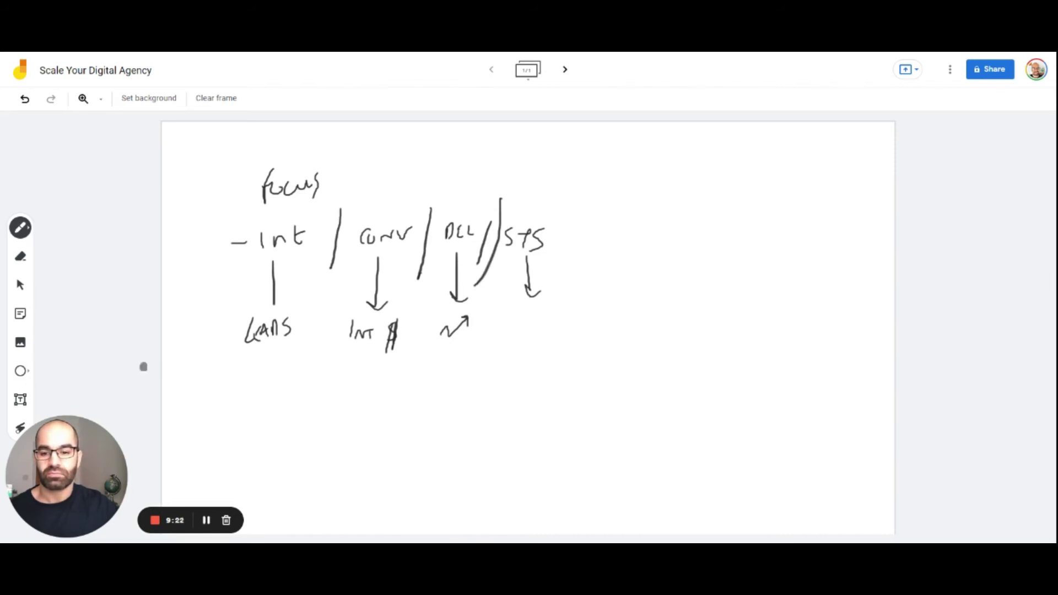
drag(262, 346, 223, 222)
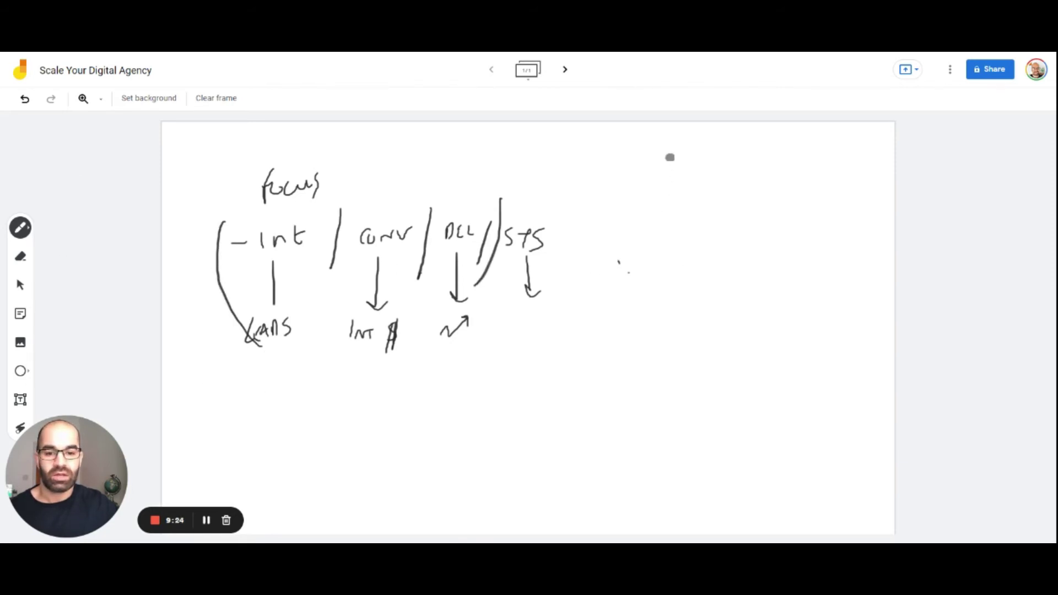
- Sketch a bottle with a band at its neck and an upward arrow inside
drag(630, 198, 611, 295)
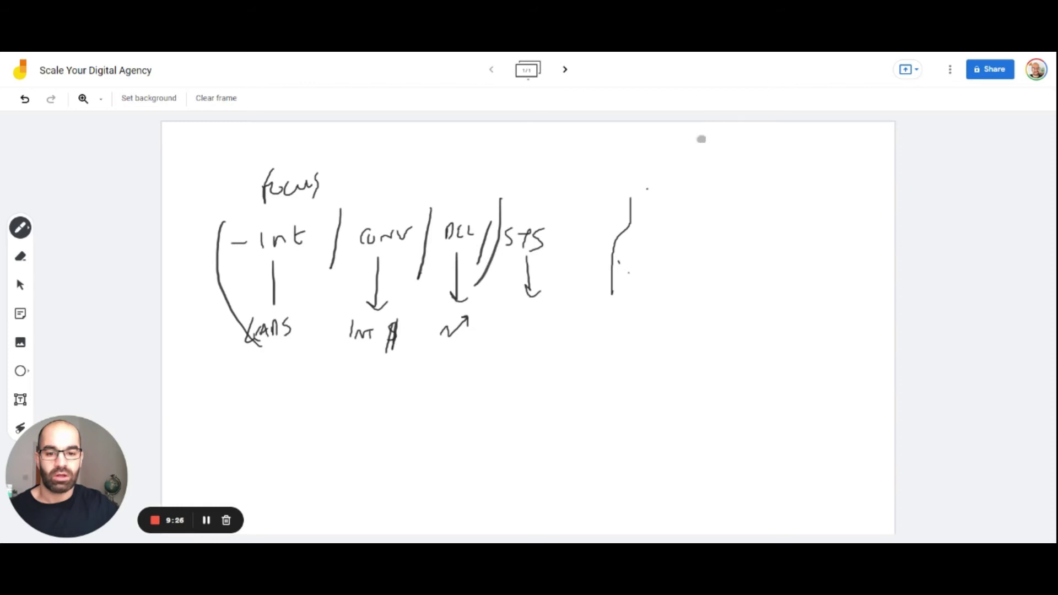
drag(647, 188, 638, 285)
mouse_move(634, 216)
mouse_down()
mouse_move(617, 225)
mouse_move(651, 221)
mouse_up()
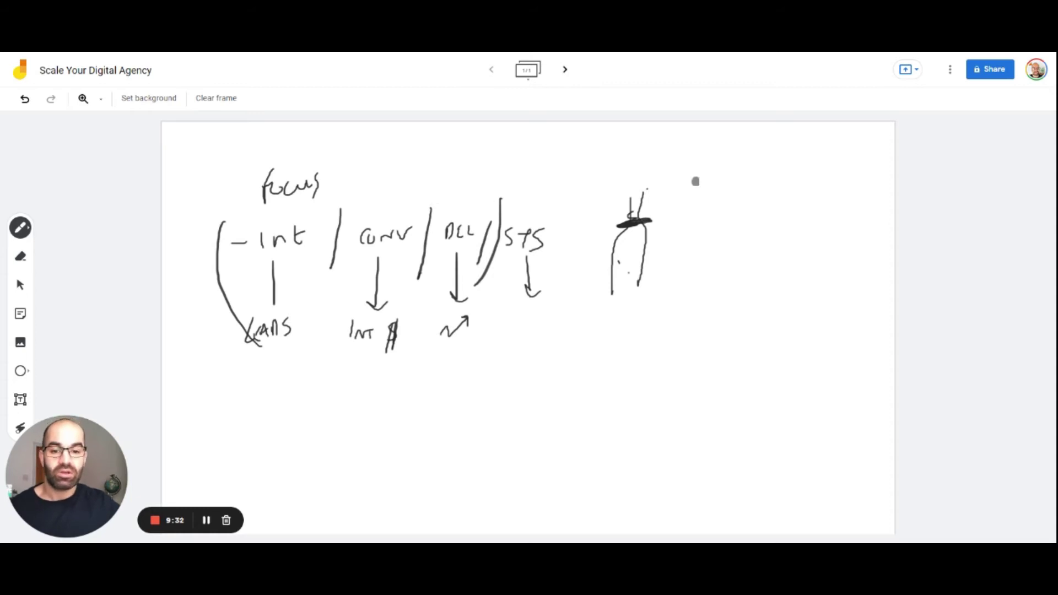
drag(624, 288, 632, 243)
mouse_move(622, 255)
mouse_down()
mouse_move(633, 241)
mouse_move(639, 253)
mouse_up()
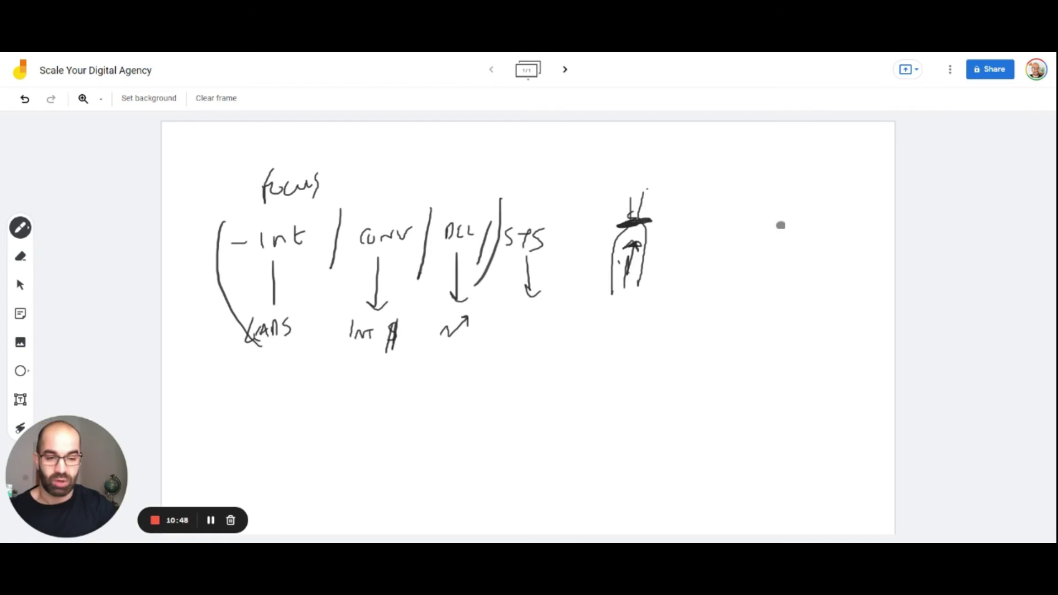
- Write an underlined 'SCALE' beside the bottle with arrows down to 'PROB' and 'PROF'
mouse_move(711, 257)
mouse_down()
mouse_move(679, 296)
mouse_move(745, 261)
mouse_move(758, 258)
mouse_move(768, 281)
mouse_move(786, 273)
mouse_move(651, 310)
mouse_up()
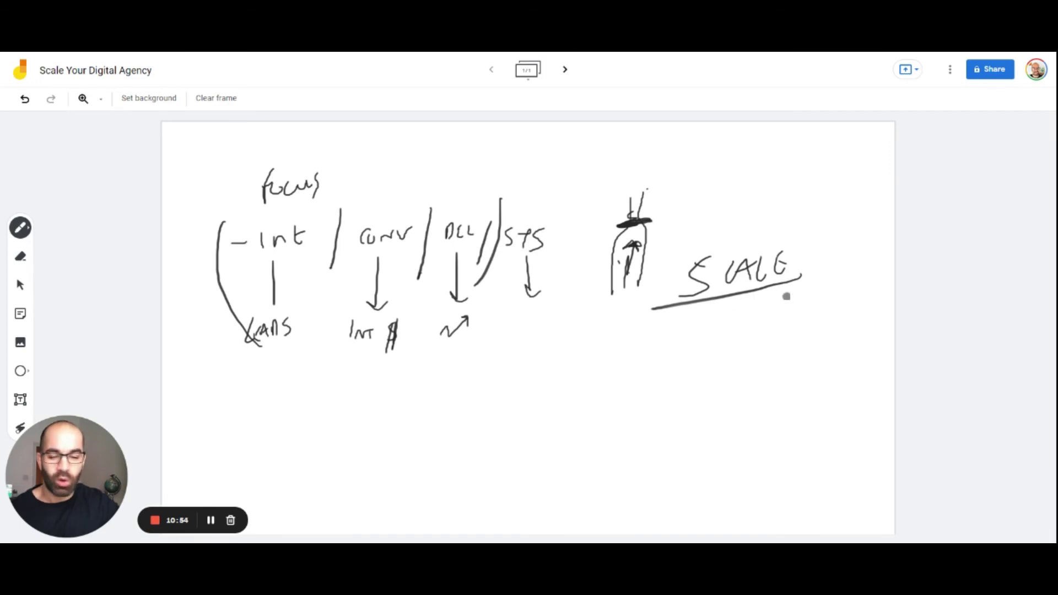
mouse_move(705, 307)
mouse_down()
mouse_move(680, 389)
mouse_move(684, 377)
mouse_up()
mouse_move(693, 374)
mouse_down()
mouse_move(693, 387)
mouse_move(721, 358)
mouse_move(723, 379)
mouse_up()
mouse_move(785, 290)
mouse_down()
mouse_move(779, 350)
mouse_move(792, 330)
mouse_move(810, 343)
mouse_up()
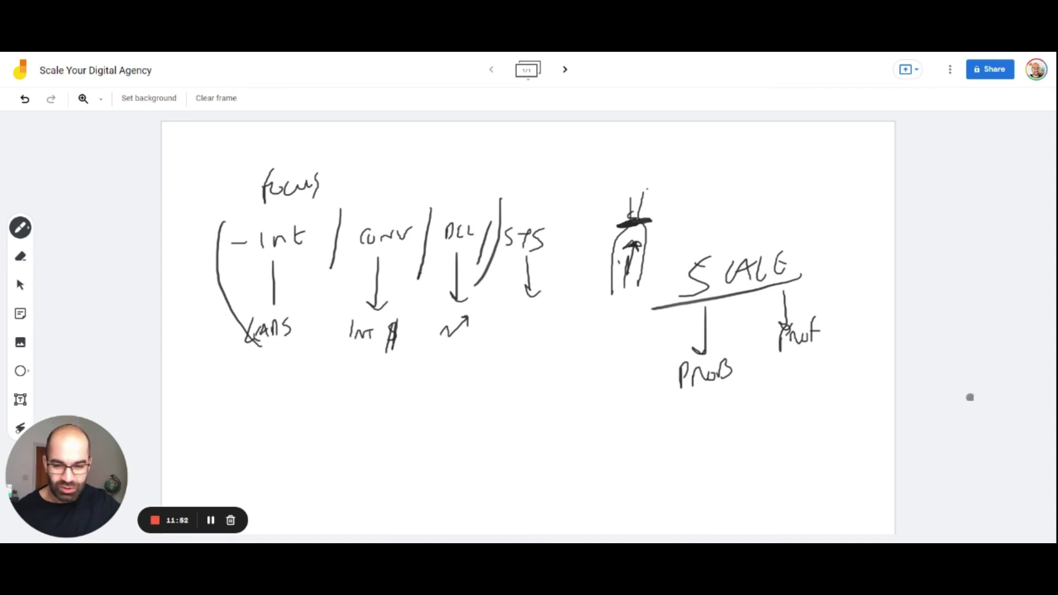
- Draw a wavy pen line from PROF zig-zagging under PROB, ending in a scribbled loop beneath STS
mouse_move(815, 321)
mouse_down()
mouse_move(805, 387)
mouse_move(529, 380)
mouse_move(551, 366)
mouse_move(612, 378)
mouse_move(646, 410)
mouse_up()
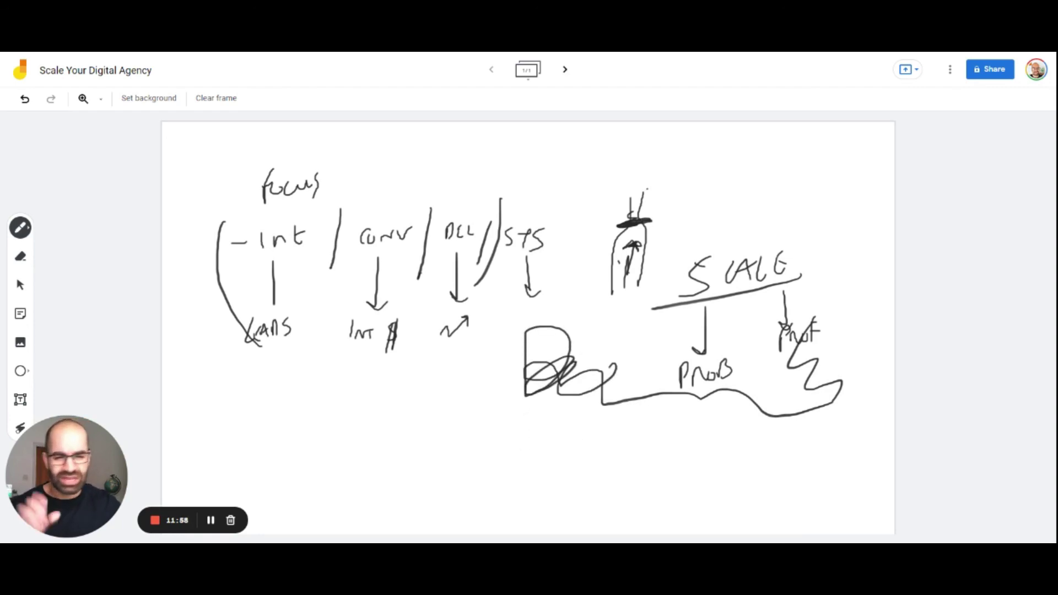